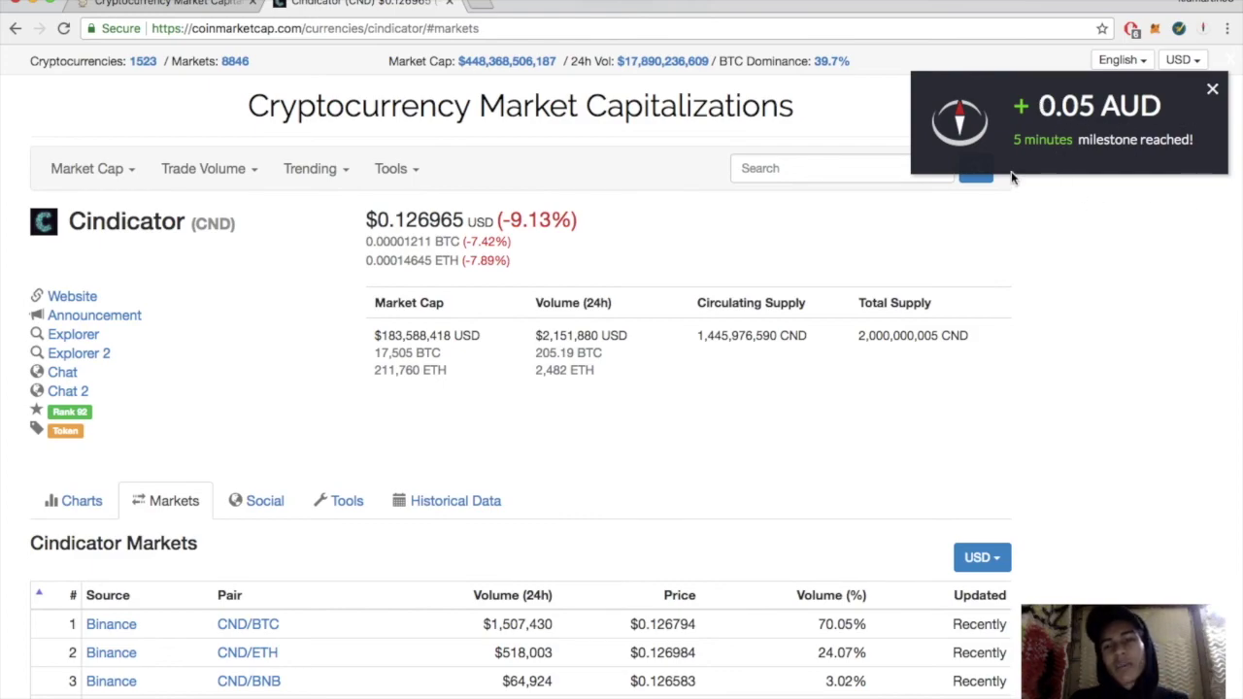
Close the '+0.05 AUD milestone reached' popup covering the Cindicator (CND) page
{"action": "left_click", "coordinate": [1167, 132]}
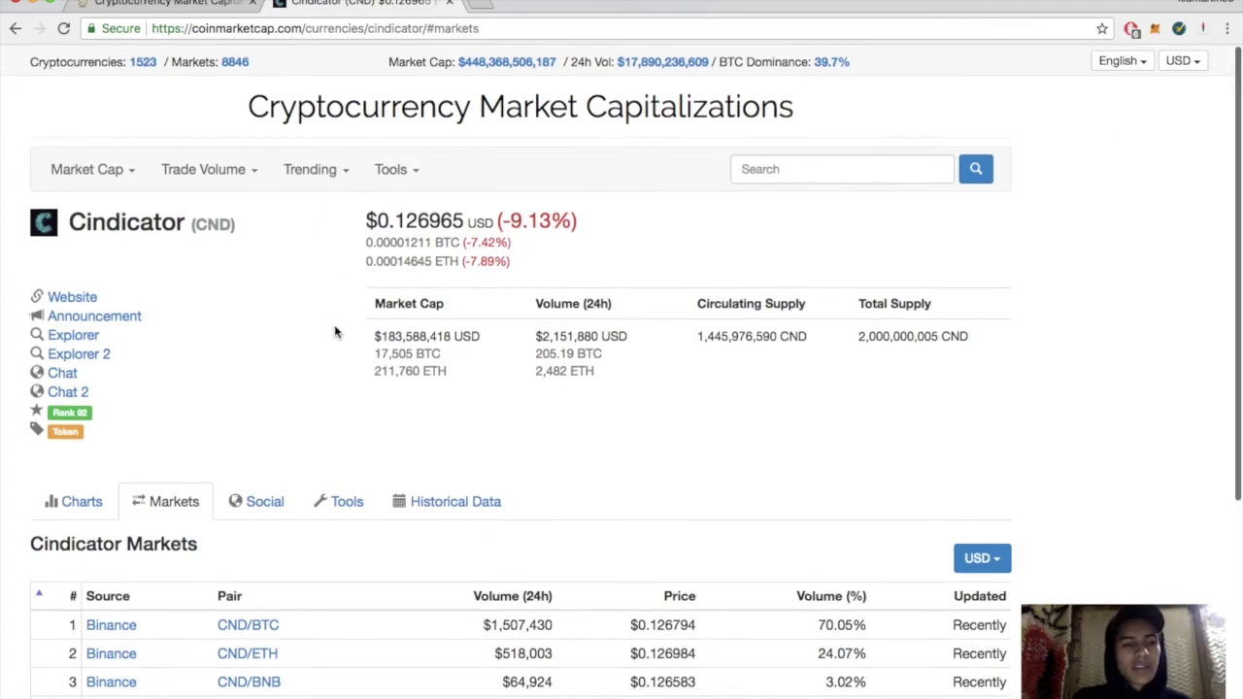
Open Cindicator's website in a new tab, then sort CoinMarketCap's coin list by 24h change, gainers first
{"action": "left_click", "coordinate": [79, 301]}
{"action": "left_click", "coordinate": [236, 13]}
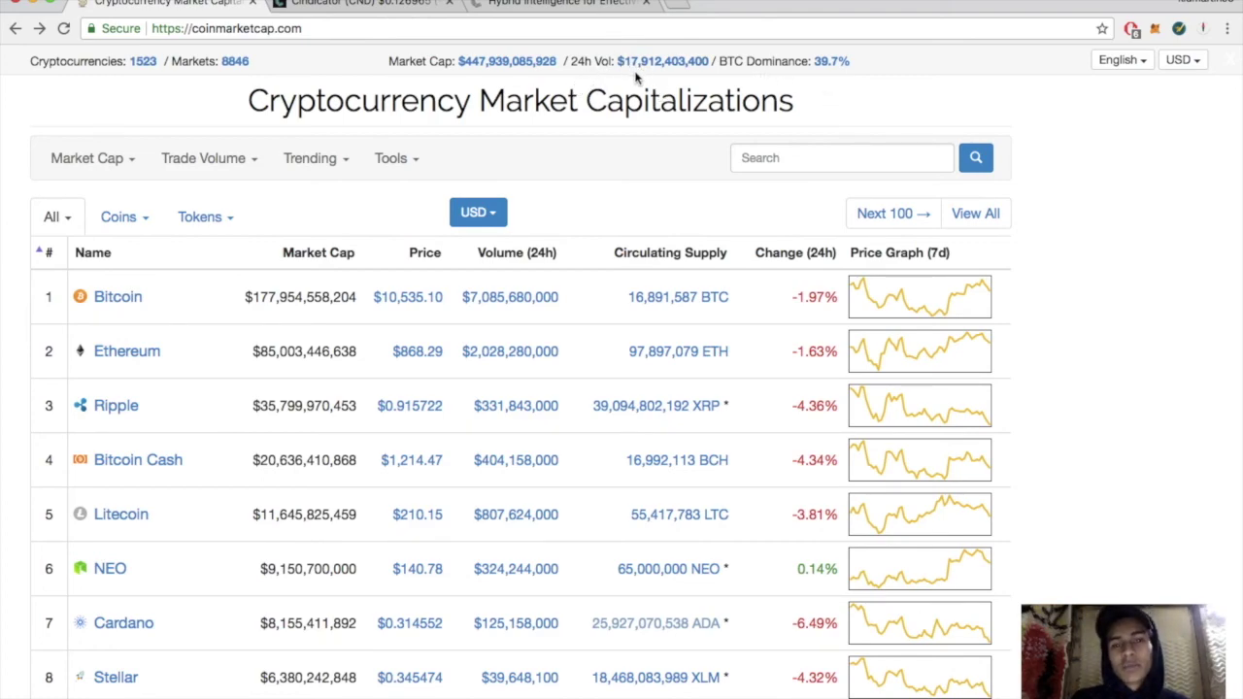
{"action": "scroll", "coordinate": [590, 340], "scroll_direction": "down", "scroll_amount": 2}
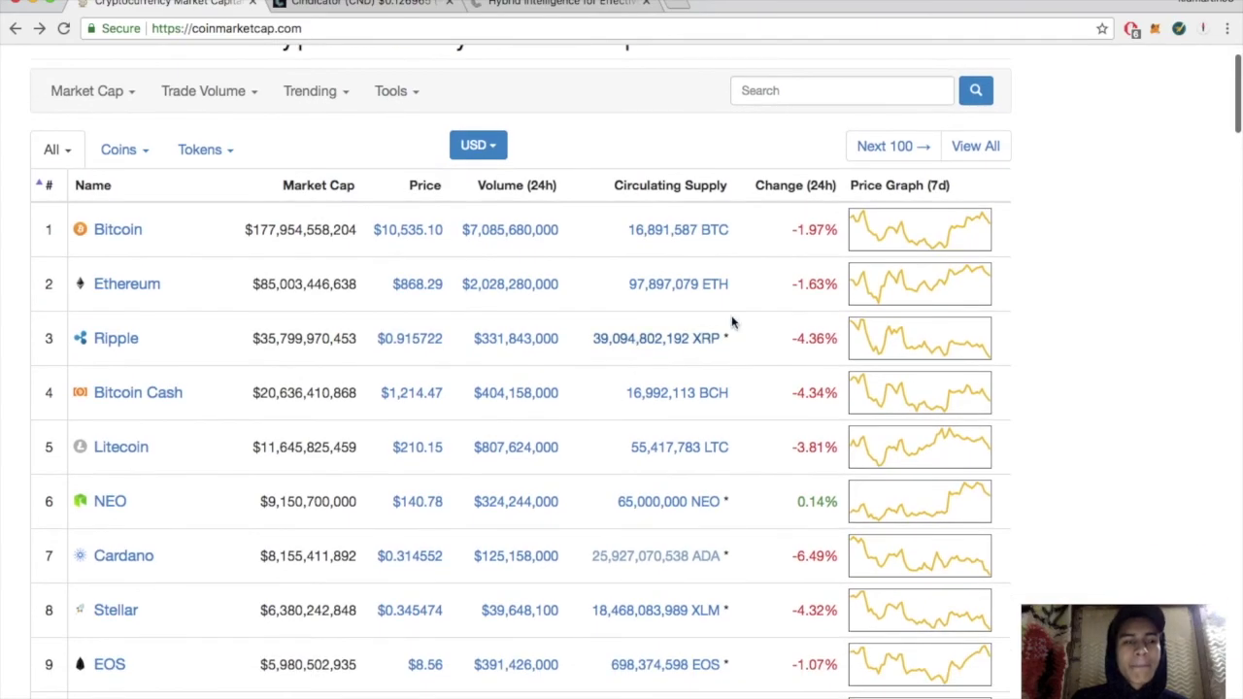
{"action": "scroll", "coordinate": [803, 282], "scroll_direction": "down", "scroll_amount": 3}
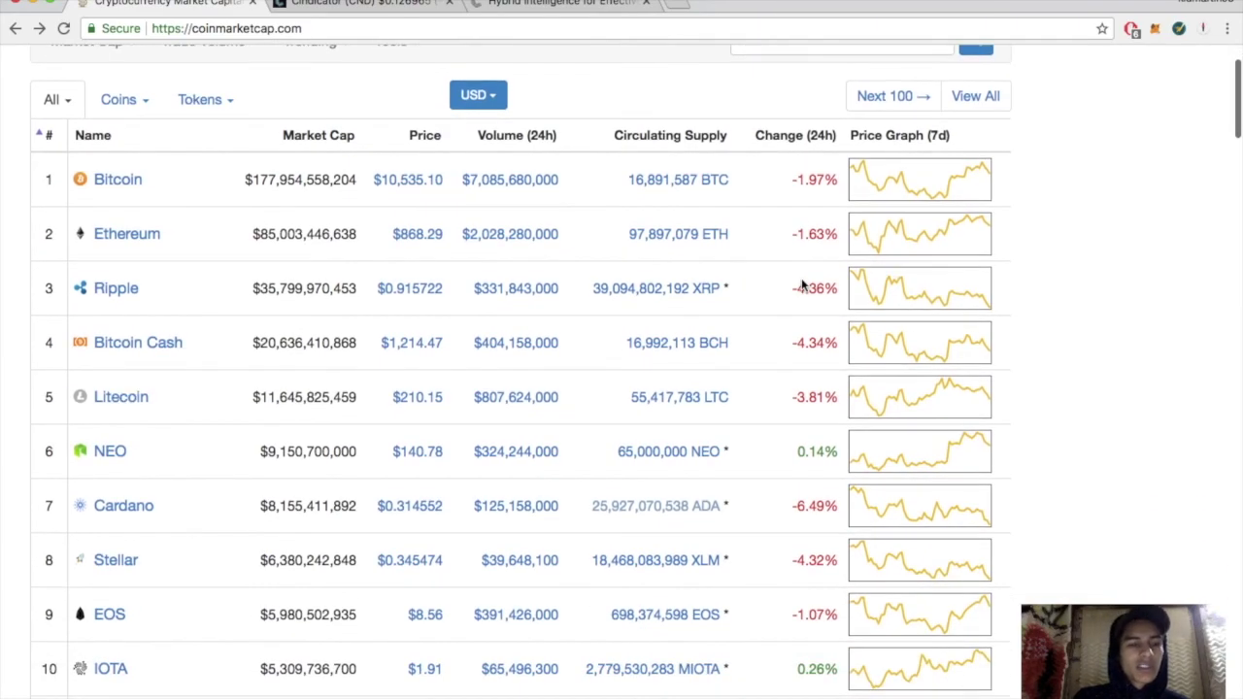
{"action": "scroll", "coordinate": [801, 277], "scroll_direction": "down", "scroll_amount": 3}
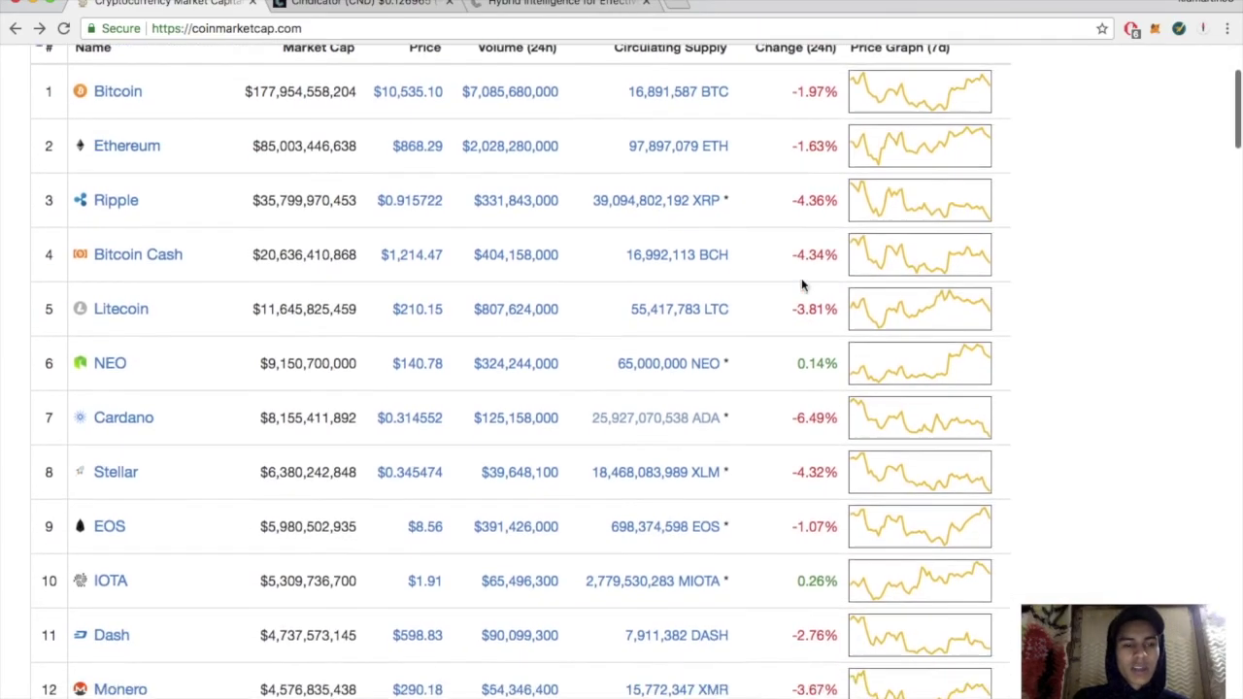
{"action": "scroll", "coordinate": [802, 280], "scroll_direction": "down", "scroll_amount": 10}
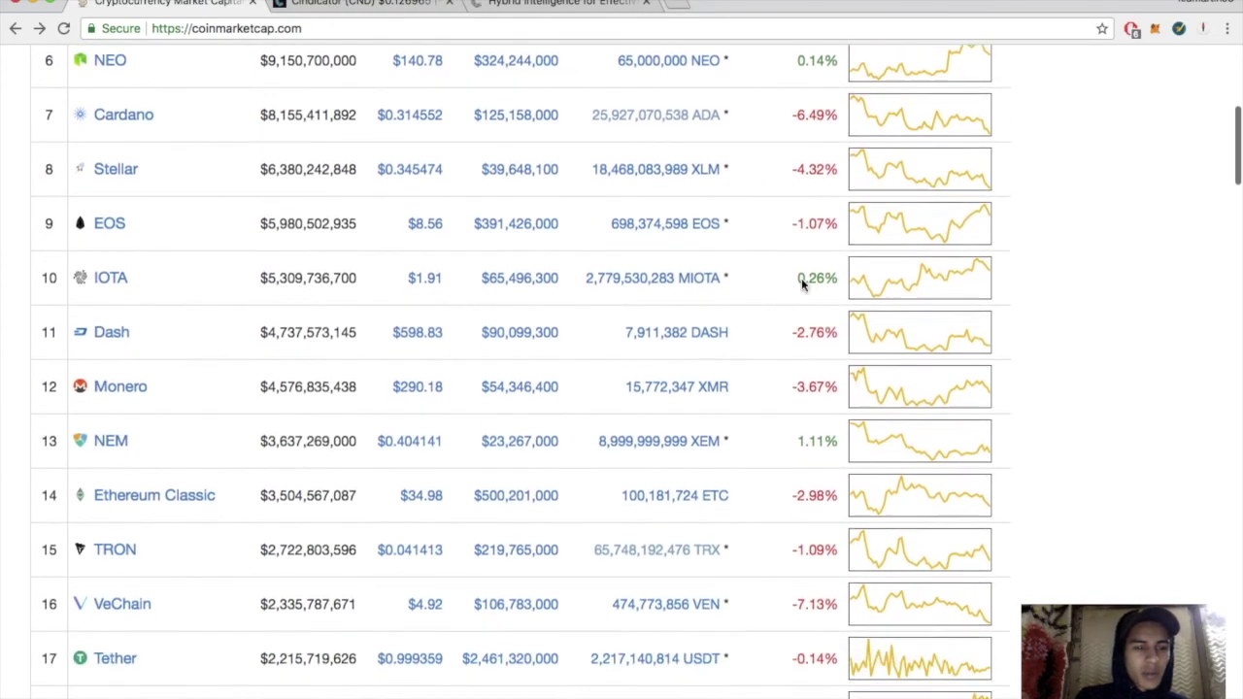
{"action": "scroll", "coordinate": [801, 277], "scroll_direction": "down", "scroll_amount": 2}
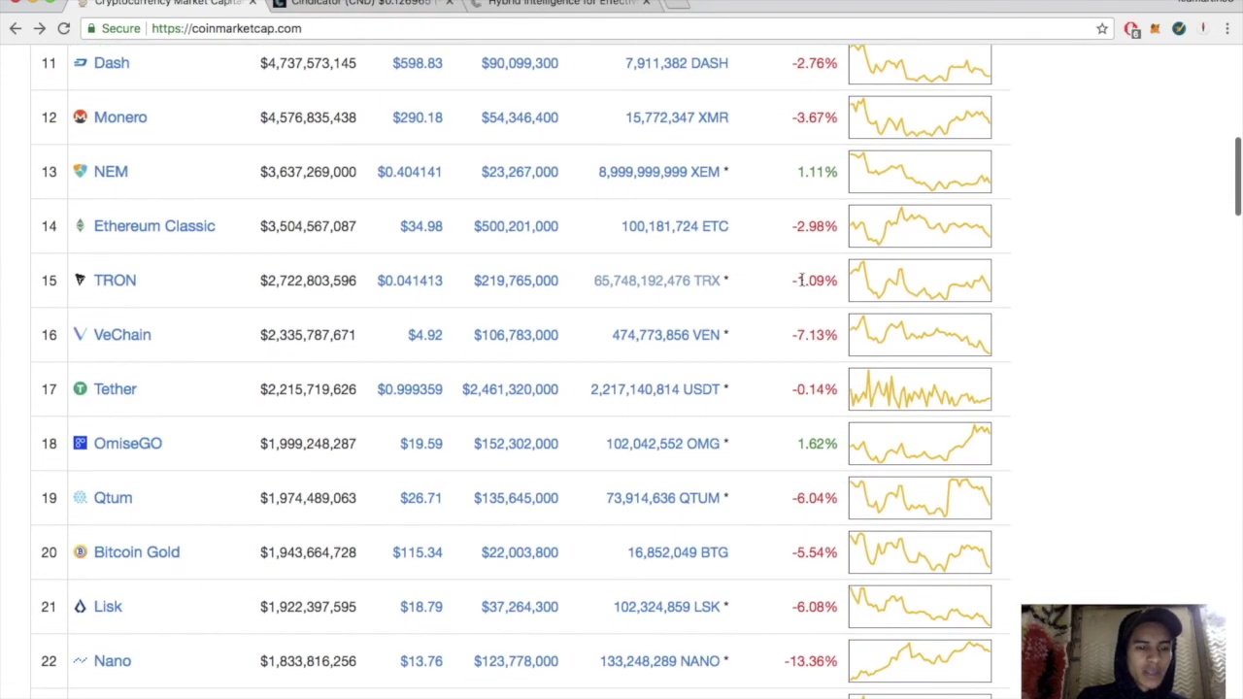
{"action": "scroll", "coordinate": [801, 280], "scroll_direction": "down", "scroll_amount": 2}
{"action": "scroll", "coordinate": [801, 278], "scroll_direction": "up", "scroll_amount": 20}
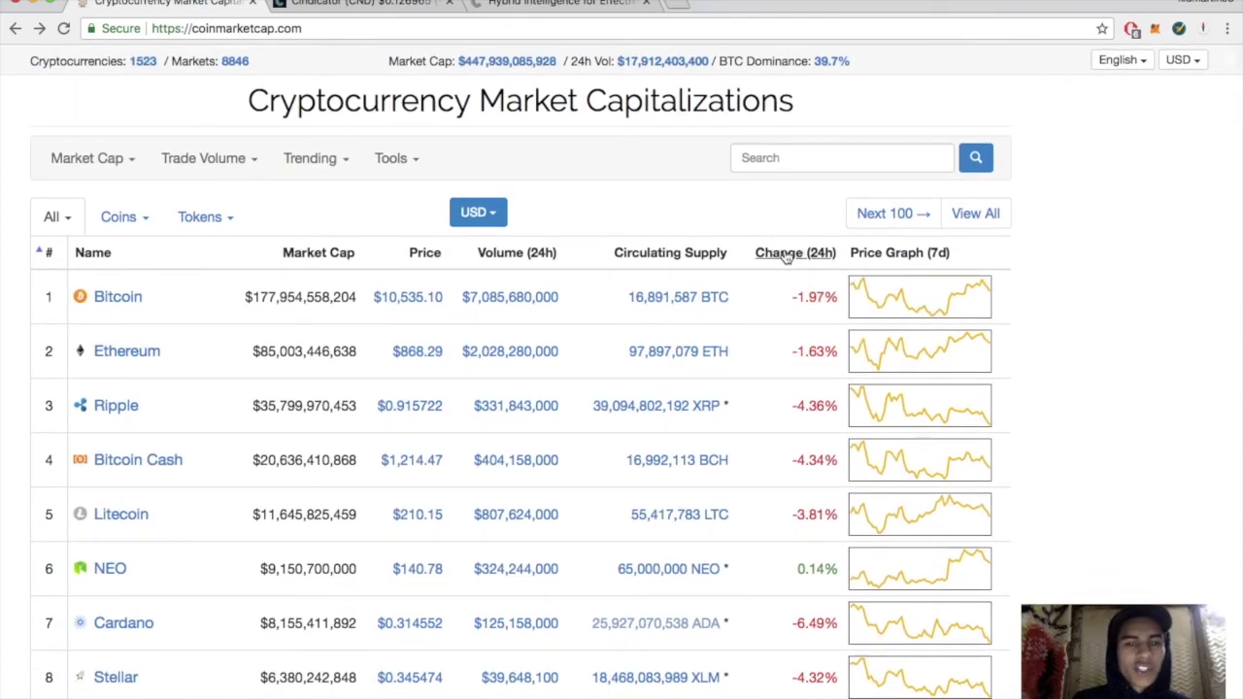
{"action": "left_click", "coordinate": [787, 254]}
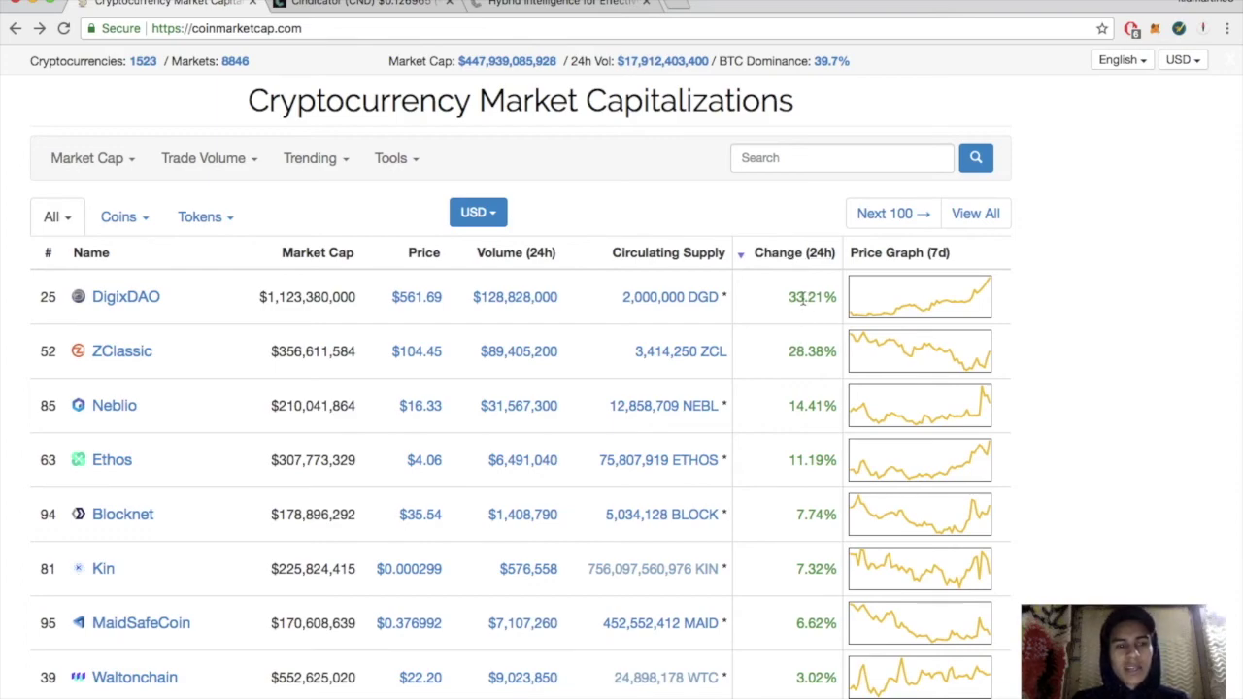
Reverse the 24h change sort so Veritaseum (-13.49%) leads, and browse the losers list
{"action": "left_click", "coordinate": [792, 254]}
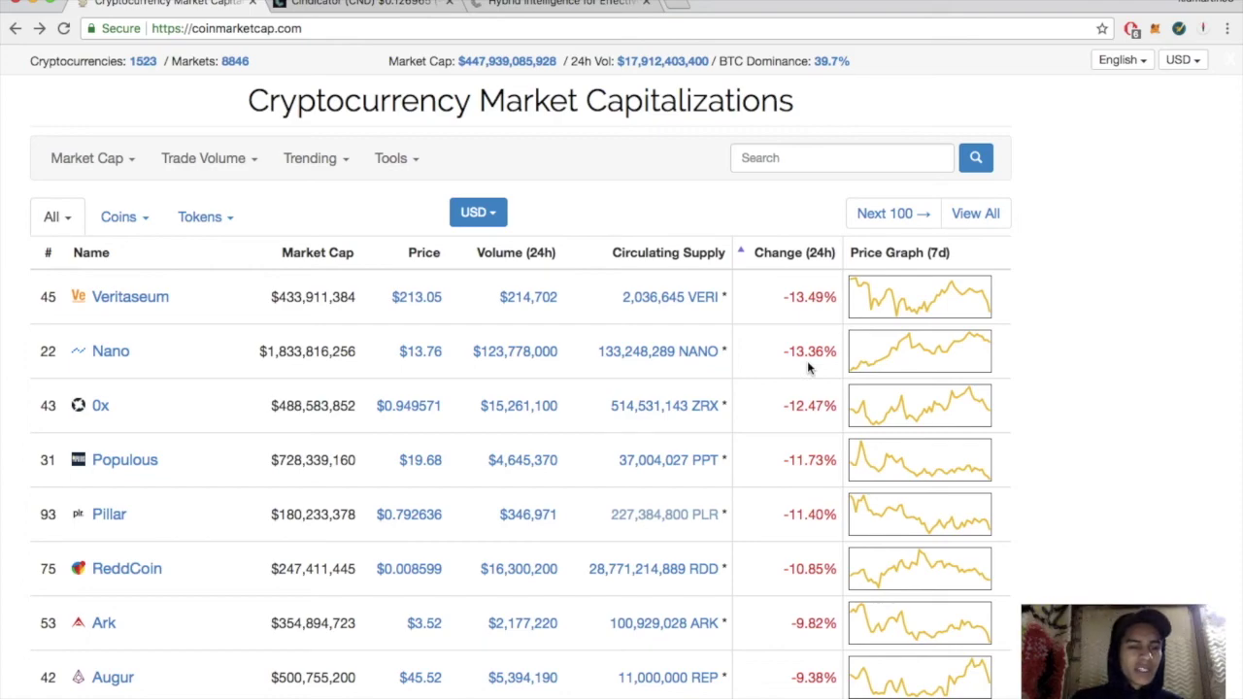
{"action": "scroll", "coordinate": [807, 360], "scroll_direction": "down", "scroll_amount": 1}
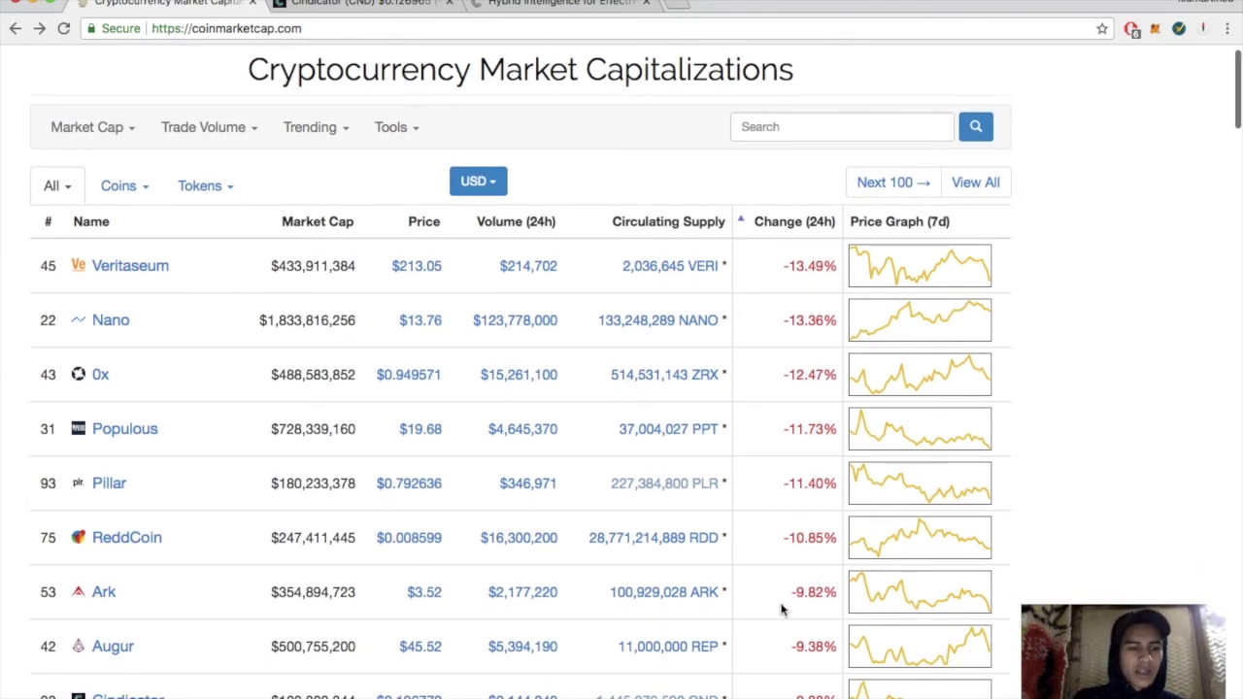
{"action": "scroll", "coordinate": [782, 610], "scroll_direction": "down", "scroll_amount": 3}
{"action": "scroll", "coordinate": [738, 591], "scroll_direction": "down", "scroll_amount": 3}
{"action": "scroll", "coordinate": [747, 549], "scroll_direction": "down", "scroll_amount": 3}
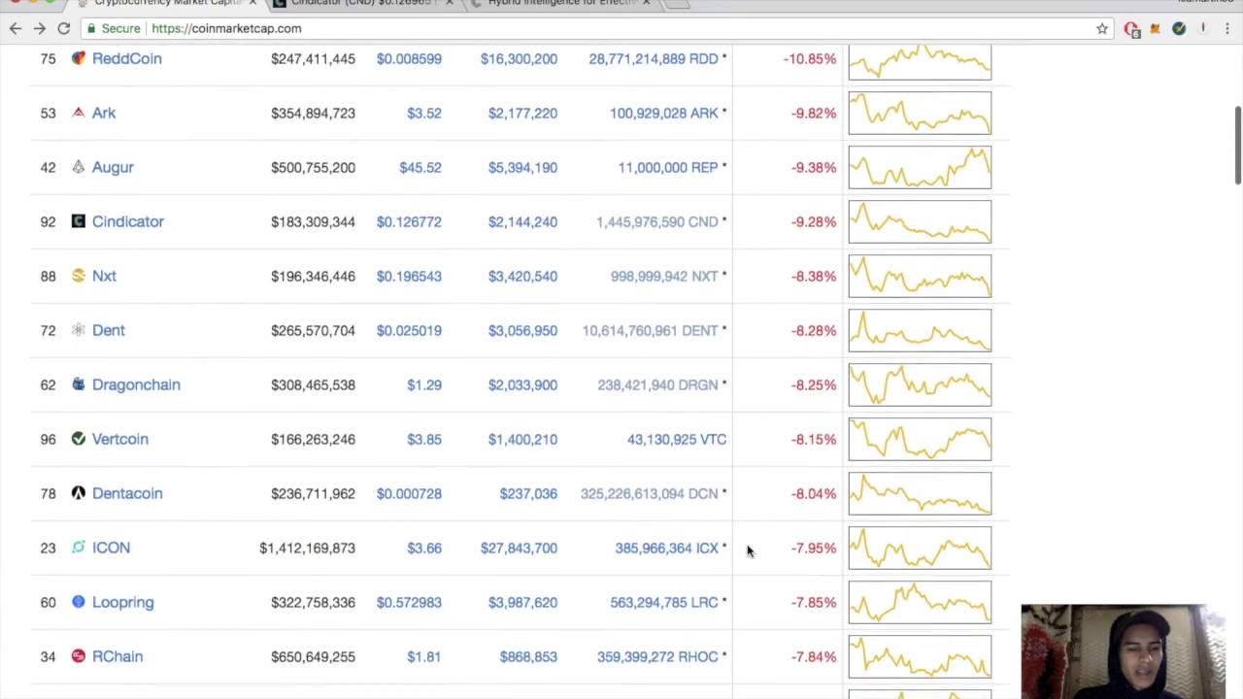
{"action": "scroll", "coordinate": [767, 626], "scroll_direction": "down", "scroll_amount": 3}
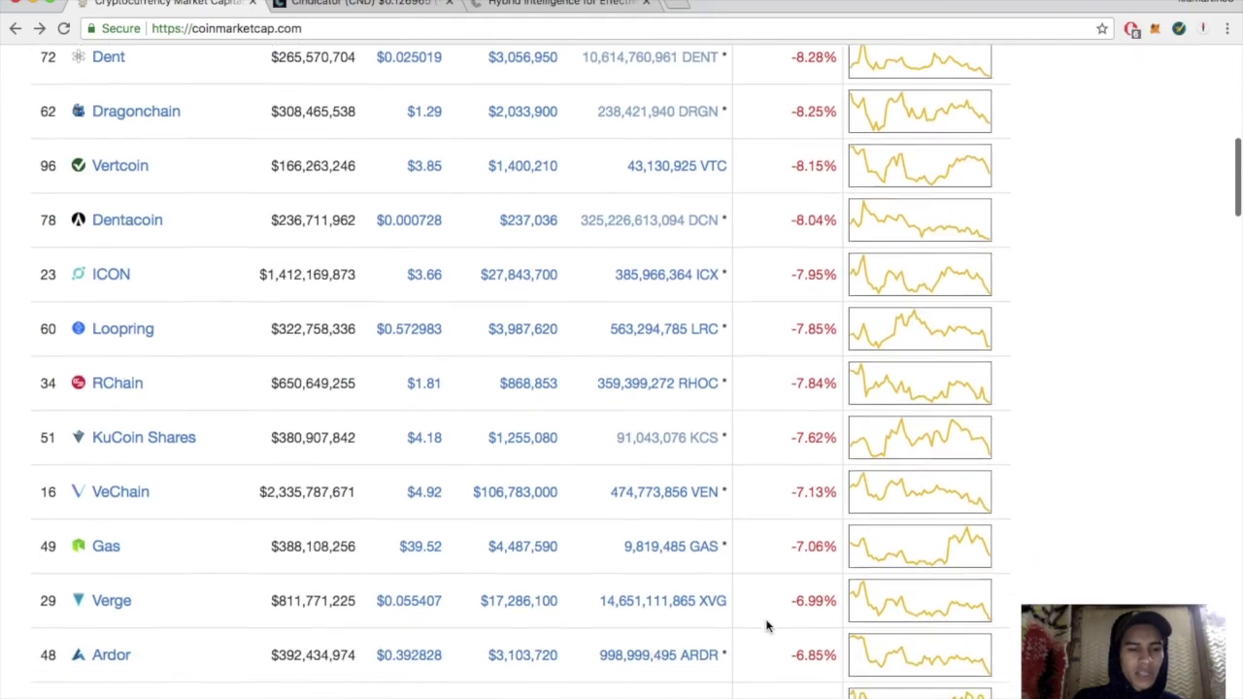
{"action": "scroll", "coordinate": [805, 577], "scroll_direction": "down", "scroll_amount": 1}
{"action": "scroll", "coordinate": [738, 549], "scroll_direction": "down", "scroll_amount": 1}
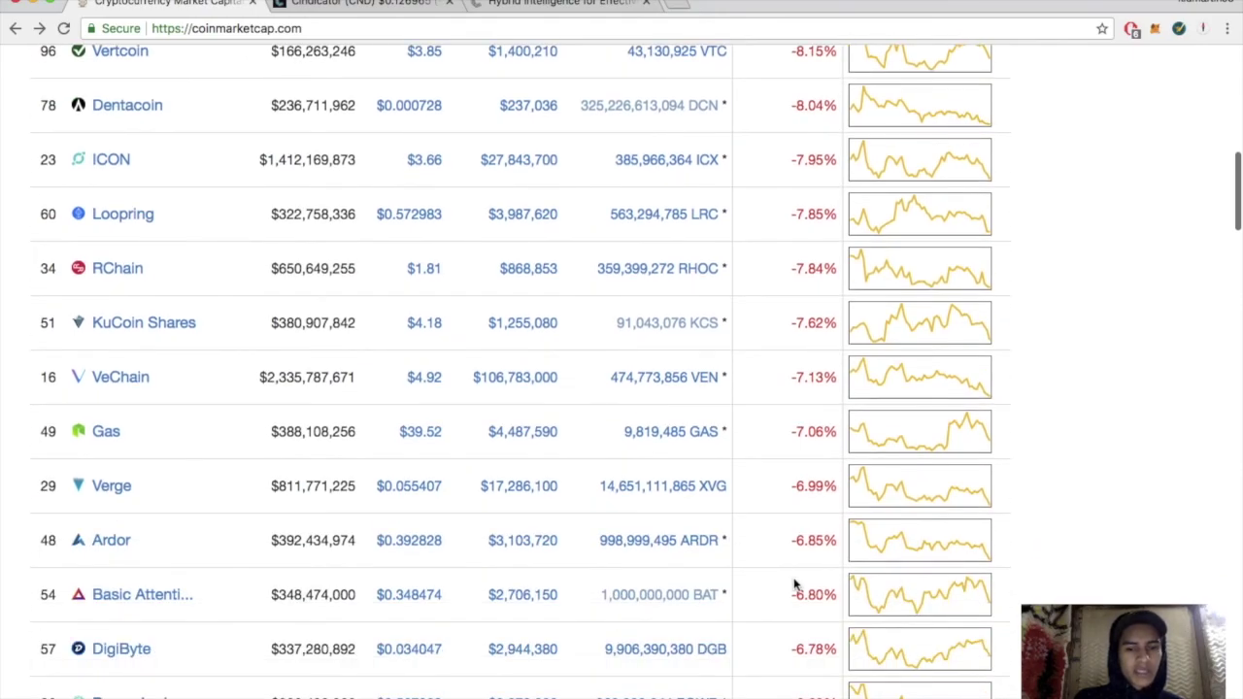
{"action": "scroll", "coordinate": [795, 587], "scroll_direction": "down", "scroll_amount": 1}
{"action": "scroll", "coordinate": [795, 587], "scroll_direction": "down", "scroll_amount": 2}
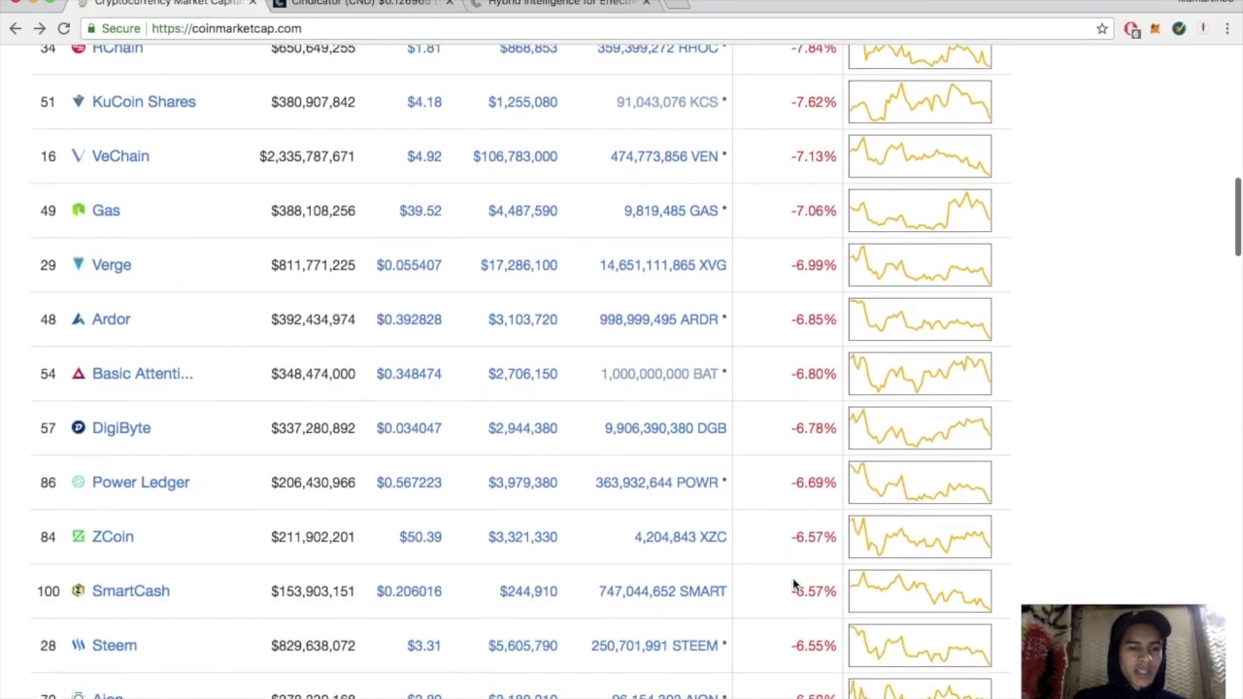
{"action": "scroll", "coordinate": [795, 587], "scroll_direction": "down", "scroll_amount": 1}
{"action": "scroll", "coordinate": [697, 526], "scroll_direction": "down", "scroll_amount": 1}
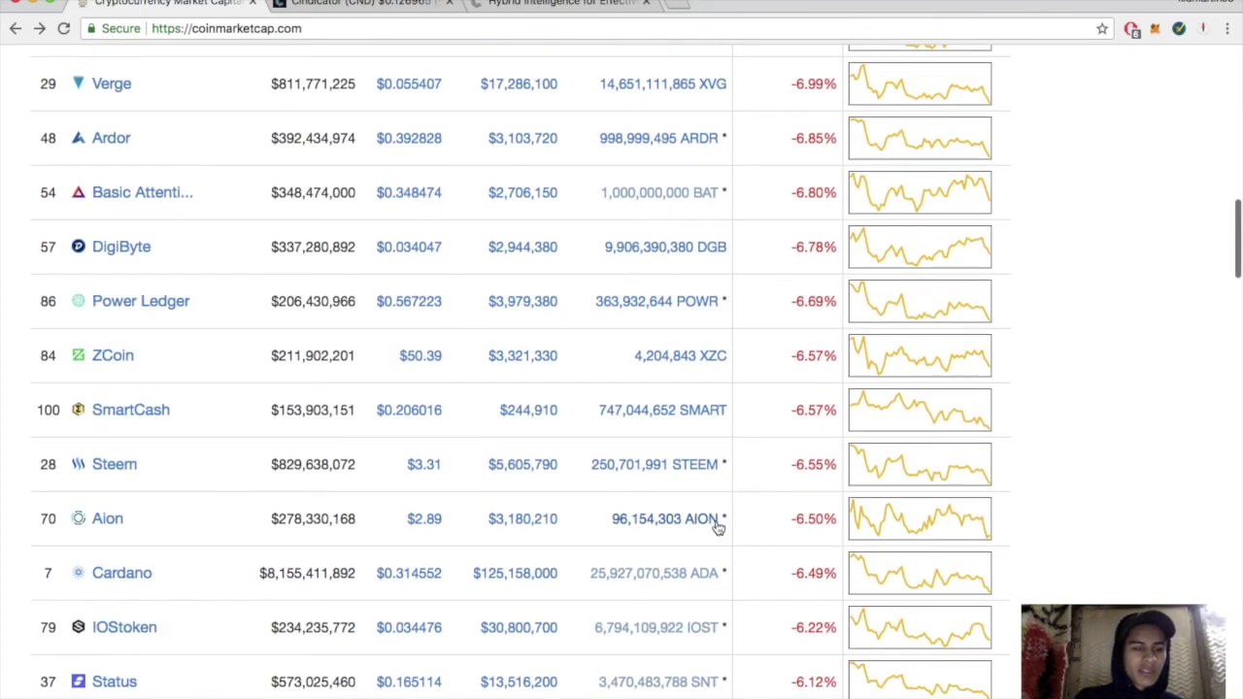
{"action": "scroll", "coordinate": [677, 375], "scroll_direction": "up", "scroll_amount": 20}
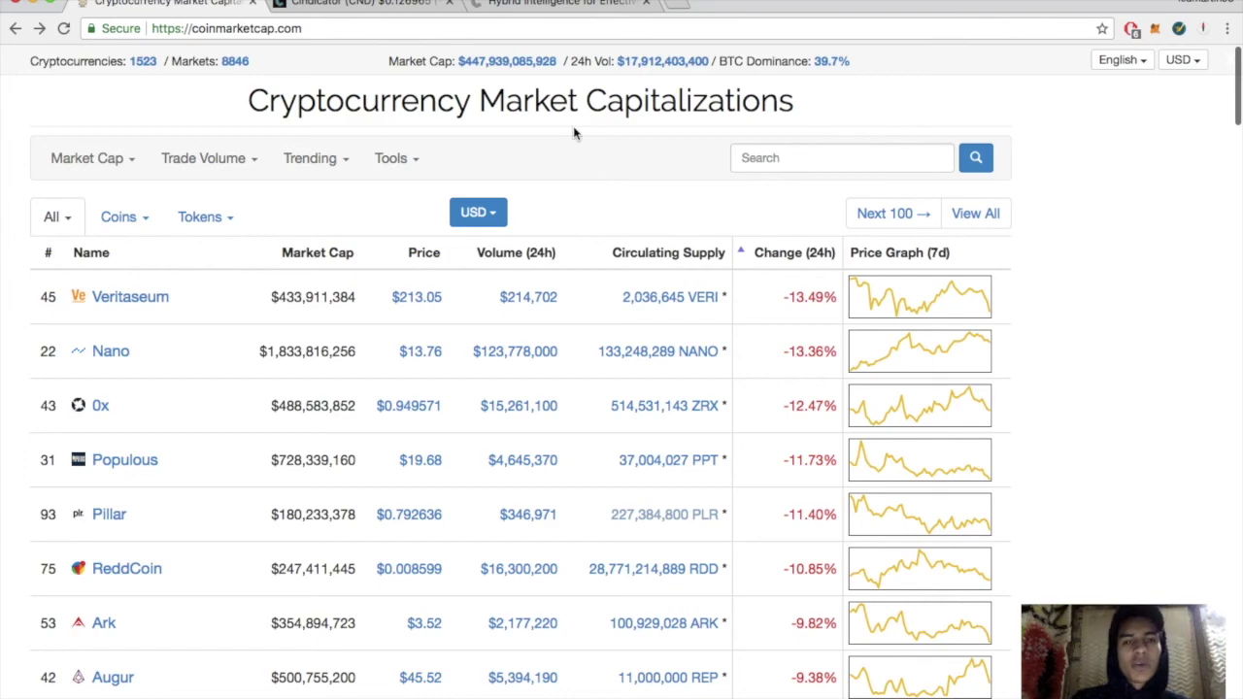
On cindicator.com, scroll from the Cindicator Bot section down to the Cryptometer Bot 2.0 features
{"action": "left_click", "coordinate": [545, 8]}
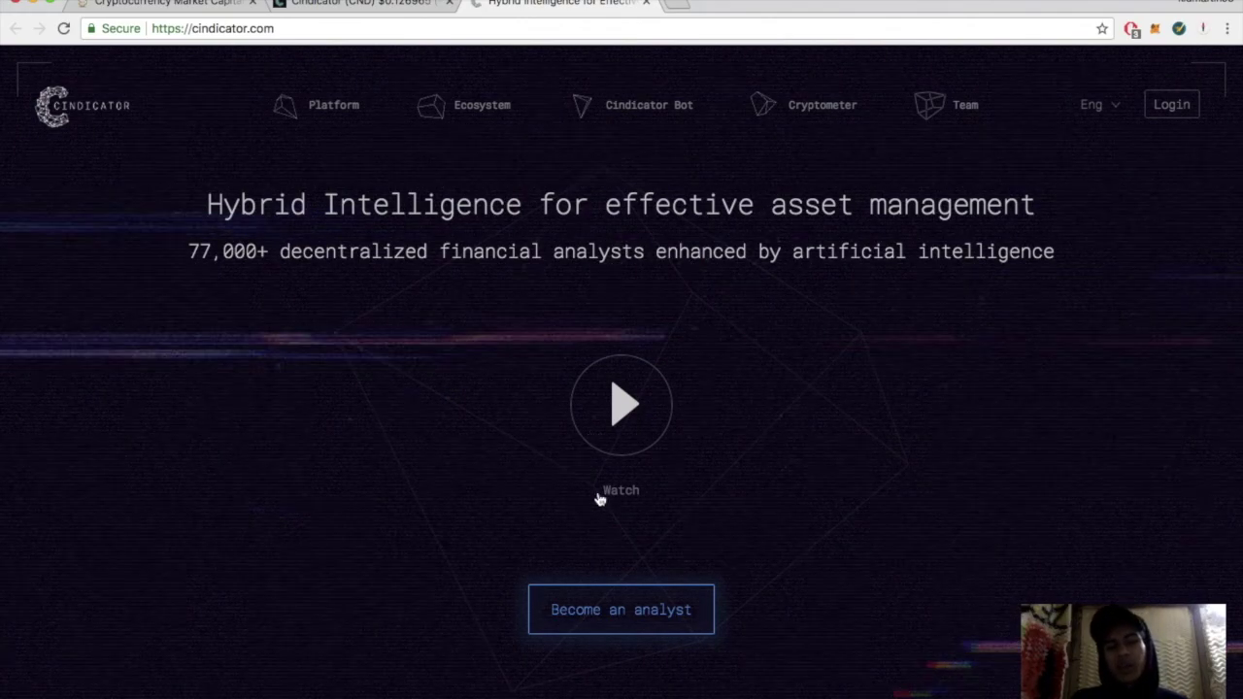
{"action": "scroll", "coordinate": [447, 494], "scroll_direction": "down", "scroll_amount": 5}
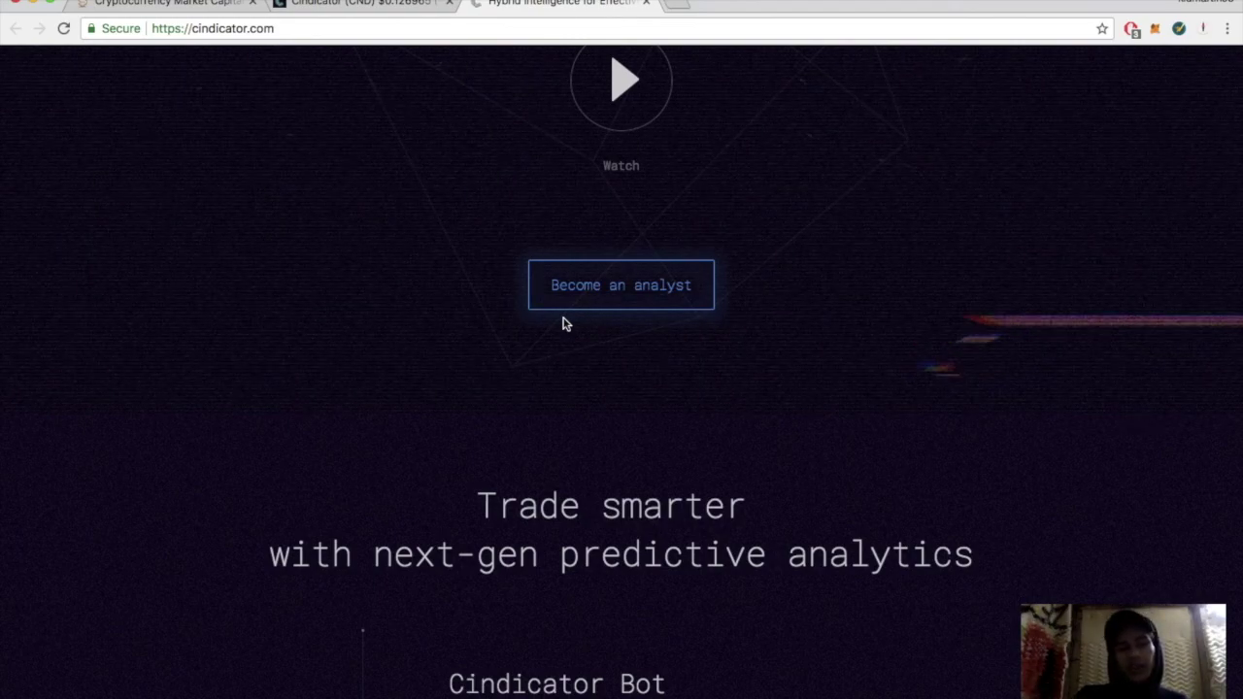
{"action": "scroll", "coordinate": [568, 320], "scroll_direction": "down", "scroll_amount": 3}
{"action": "scroll", "coordinate": [573, 310], "scroll_direction": "down", "scroll_amount": 3}
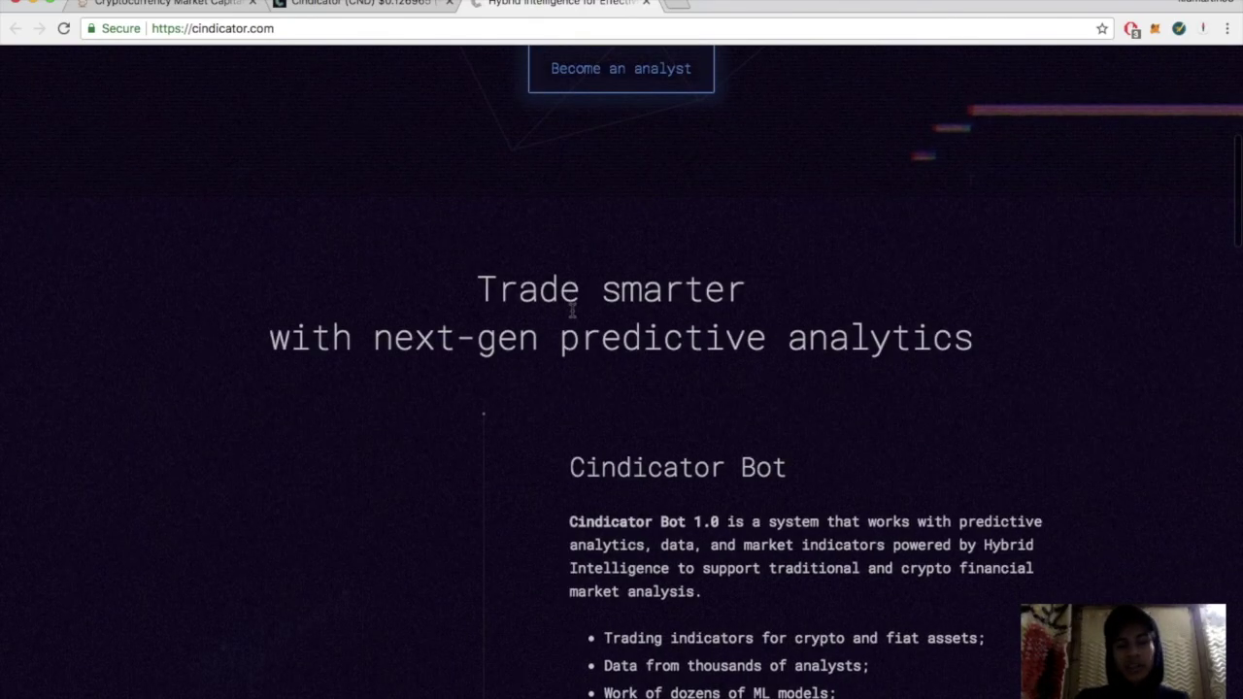
{"action": "scroll", "coordinate": [572, 313], "scroll_direction": "down", "scroll_amount": 3}
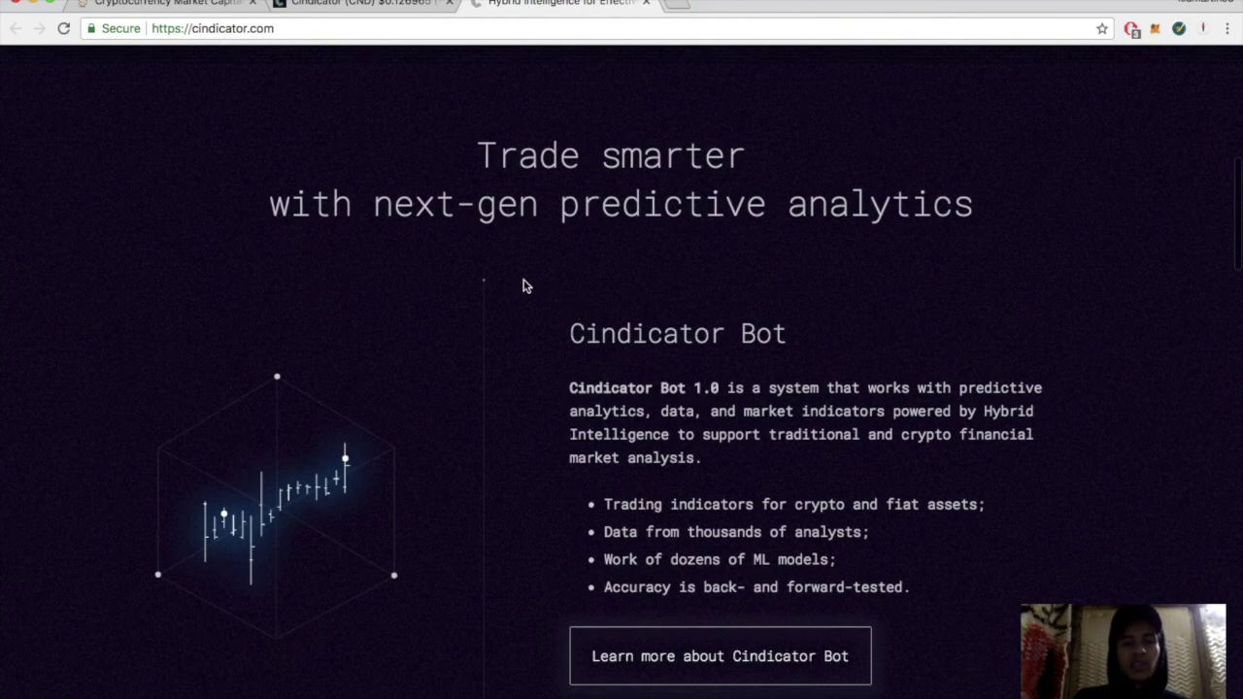
{"action": "scroll", "coordinate": [524, 283], "scroll_direction": "down", "scroll_amount": 2}
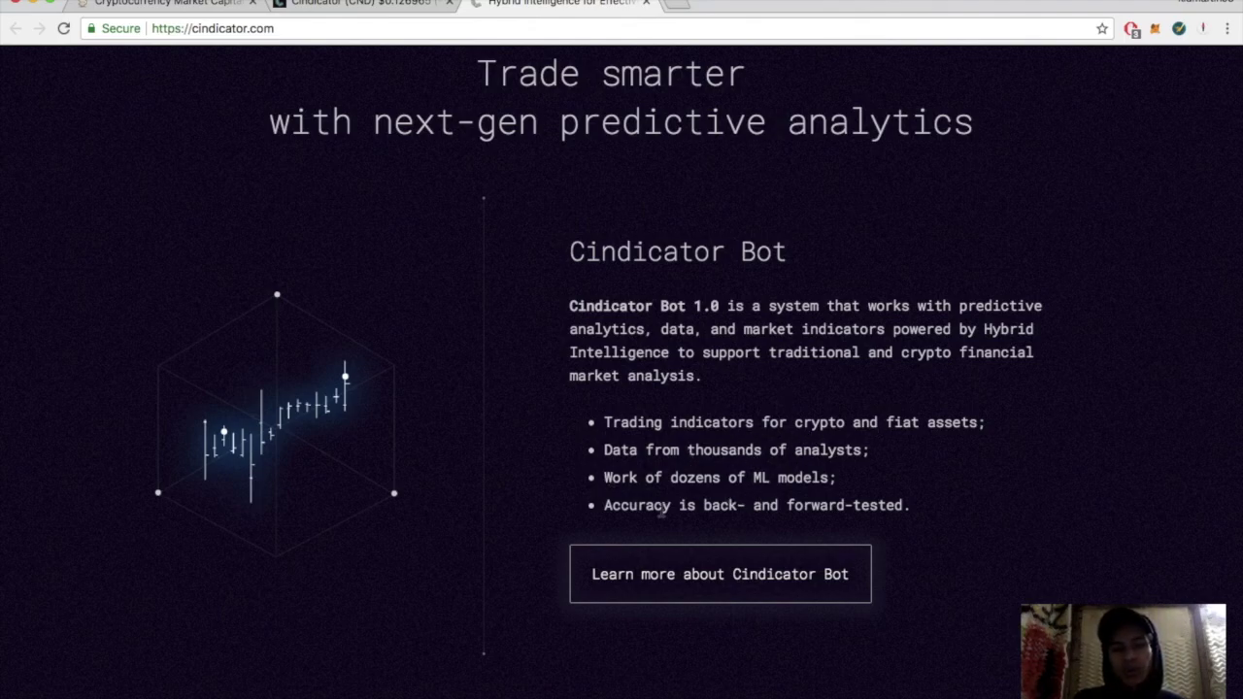
{"action": "scroll", "coordinate": [703, 505], "scroll_direction": "down", "scroll_amount": 7}
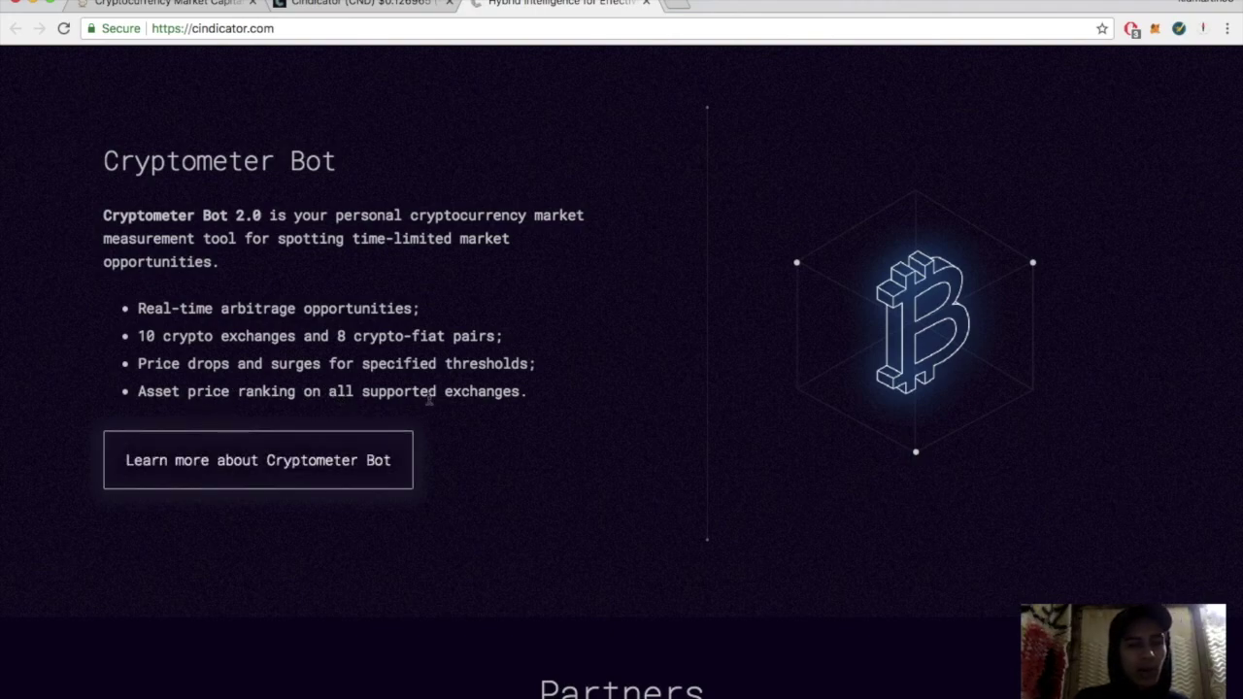
Scroll past the Partners and app download sections, then go back to CoinMarketCap's Cindicator page
{"action": "scroll", "coordinate": [515, 413], "scroll_direction": "down", "scroll_amount": 3}
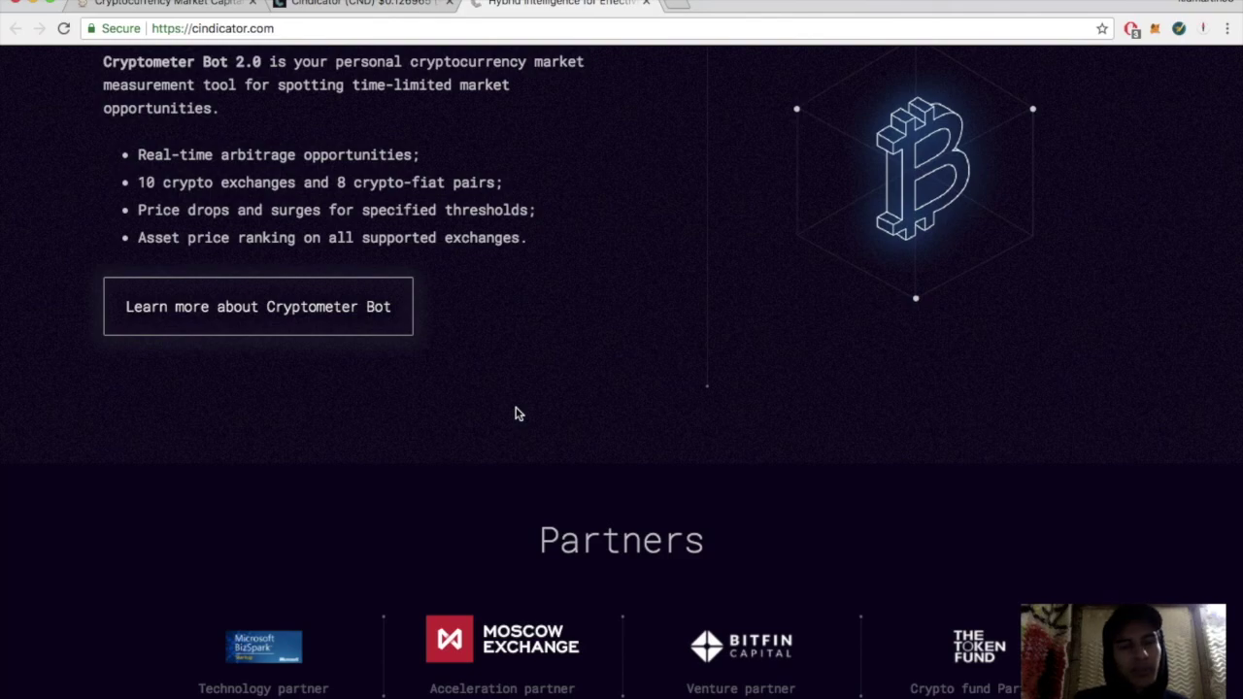
{"action": "scroll", "coordinate": [516, 414], "scroll_direction": "down", "scroll_amount": 4}
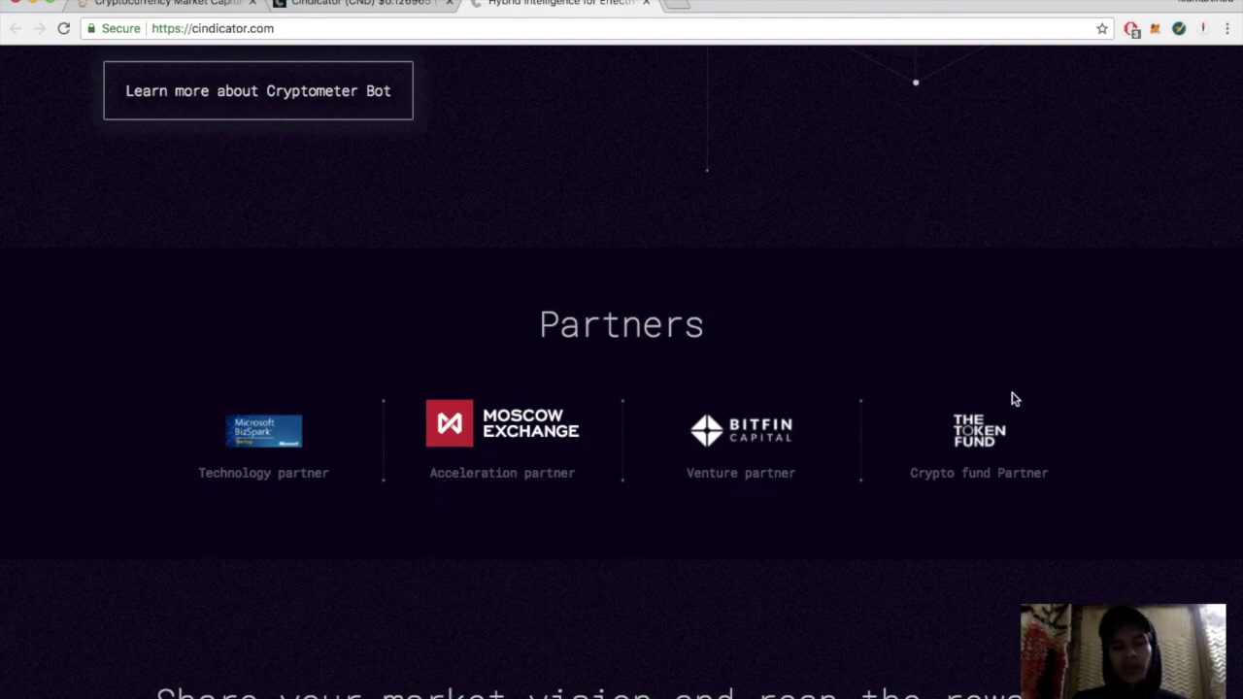
{"action": "scroll", "coordinate": [638, 553], "scroll_direction": "down", "scroll_amount": 5}
{"action": "scroll", "coordinate": [583, 427], "scroll_direction": "down", "scroll_amount": 2}
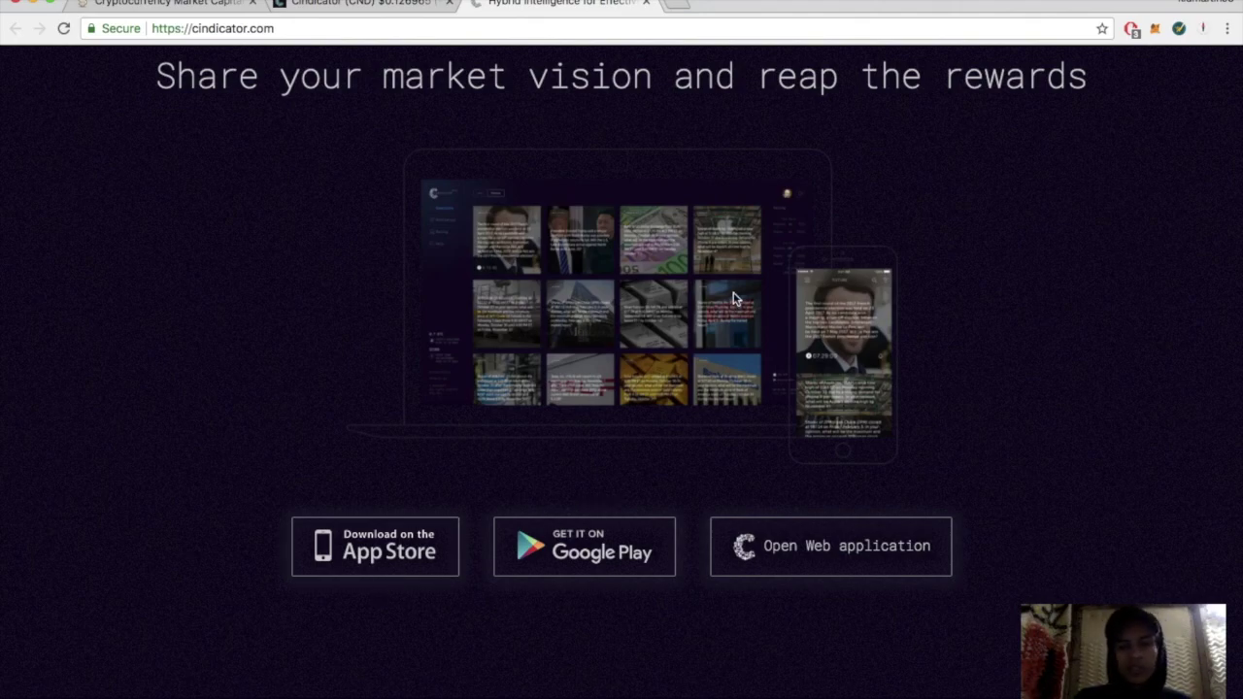
{"action": "left_click", "coordinate": [367, 5]}
Scroll through the Cindicator markets table, led by Binance CND/BTC, and back up
{"action": "scroll", "coordinate": [474, 404], "scroll_direction": "down", "scroll_amount": 1}
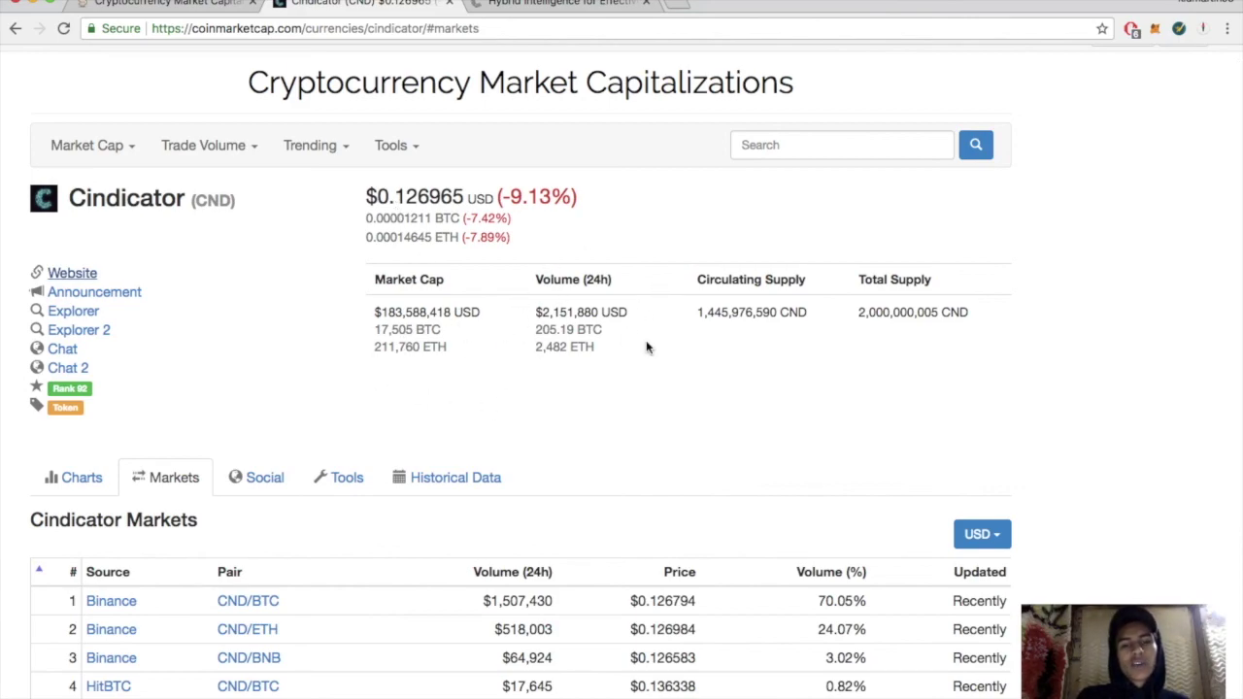
{"action": "scroll", "coordinate": [790, 377], "scroll_direction": "down", "scroll_amount": 1}
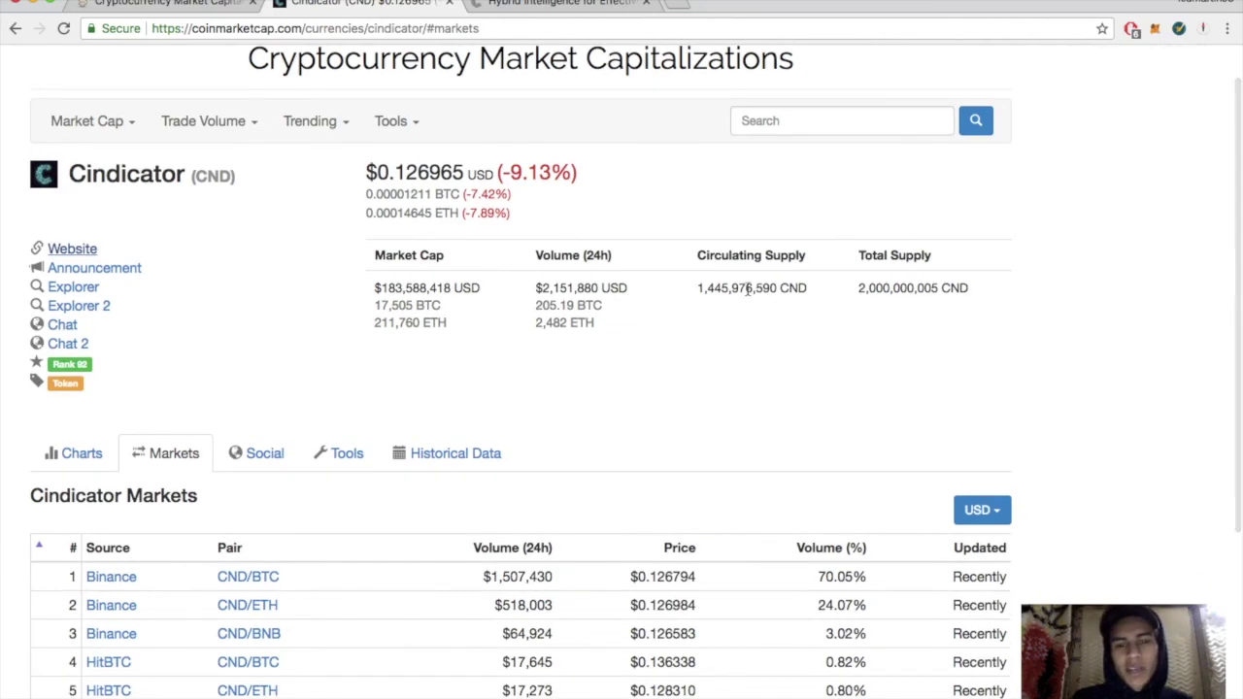
{"action": "scroll", "coordinate": [832, 322], "scroll_direction": "down", "scroll_amount": 1}
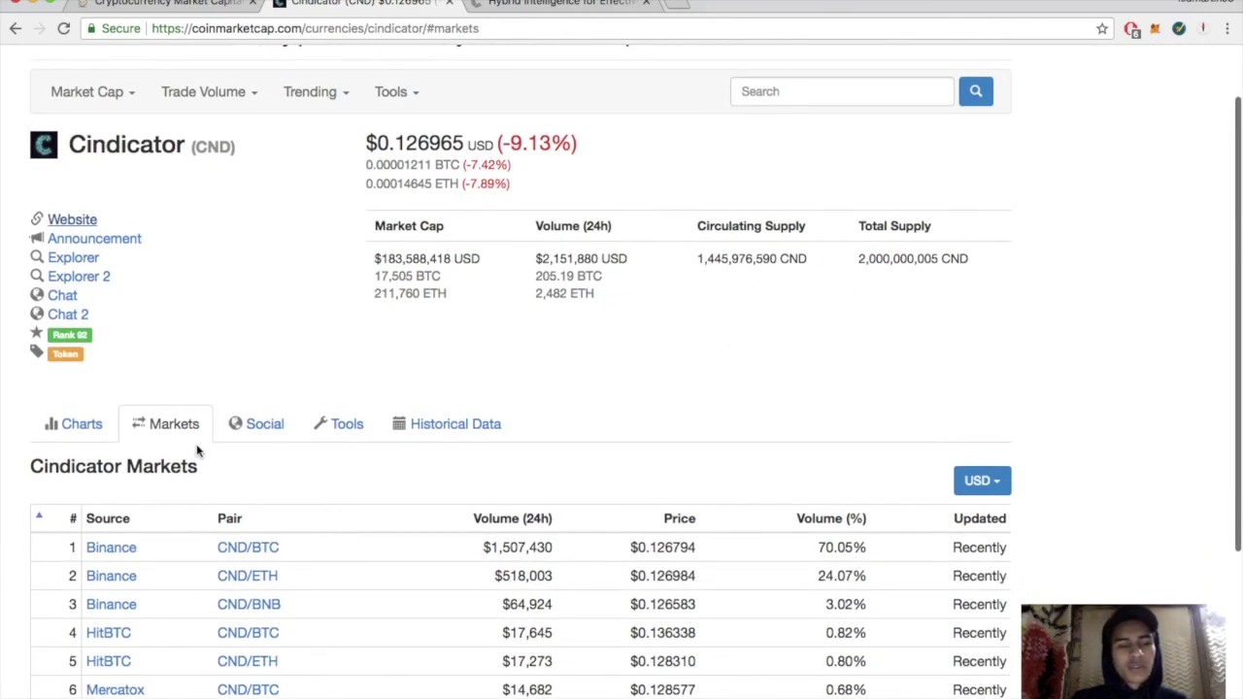
{"action": "scroll", "coordinate": [197, 451], "scroll_direction": "down", "scroll_amount": 5}
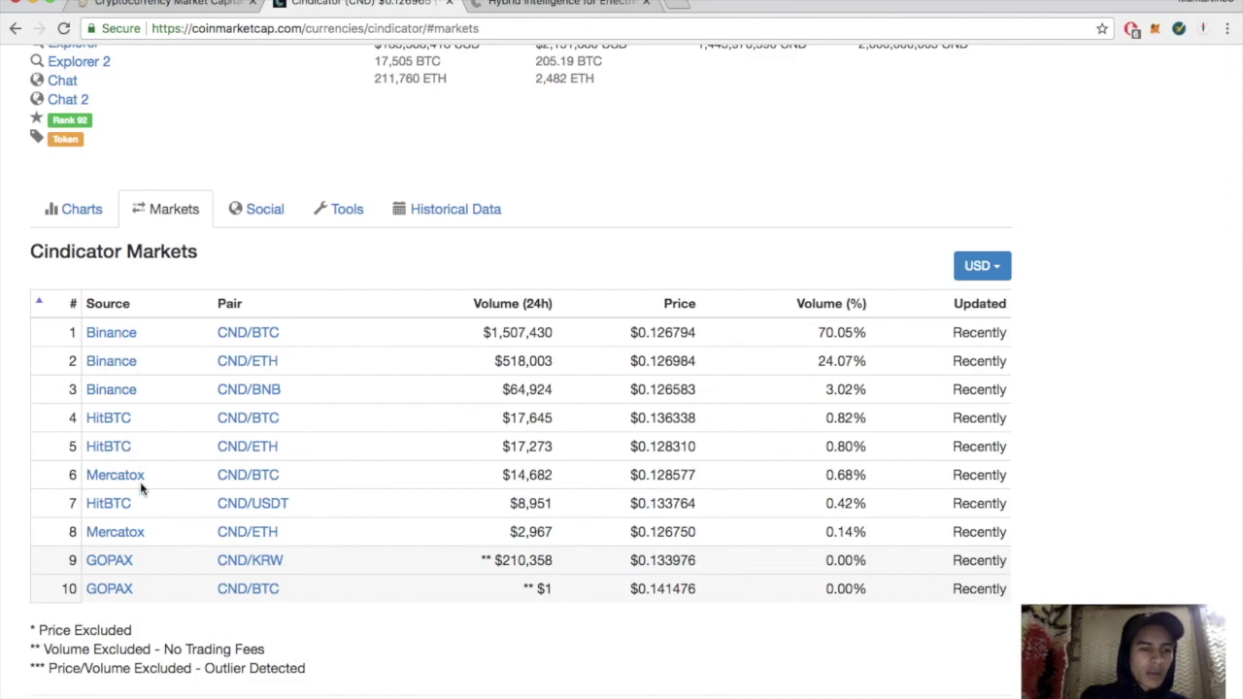
{"action": "scroll", "coordinate": [365, 441], "scroll_direction": "up", "scroll_amount": 7}
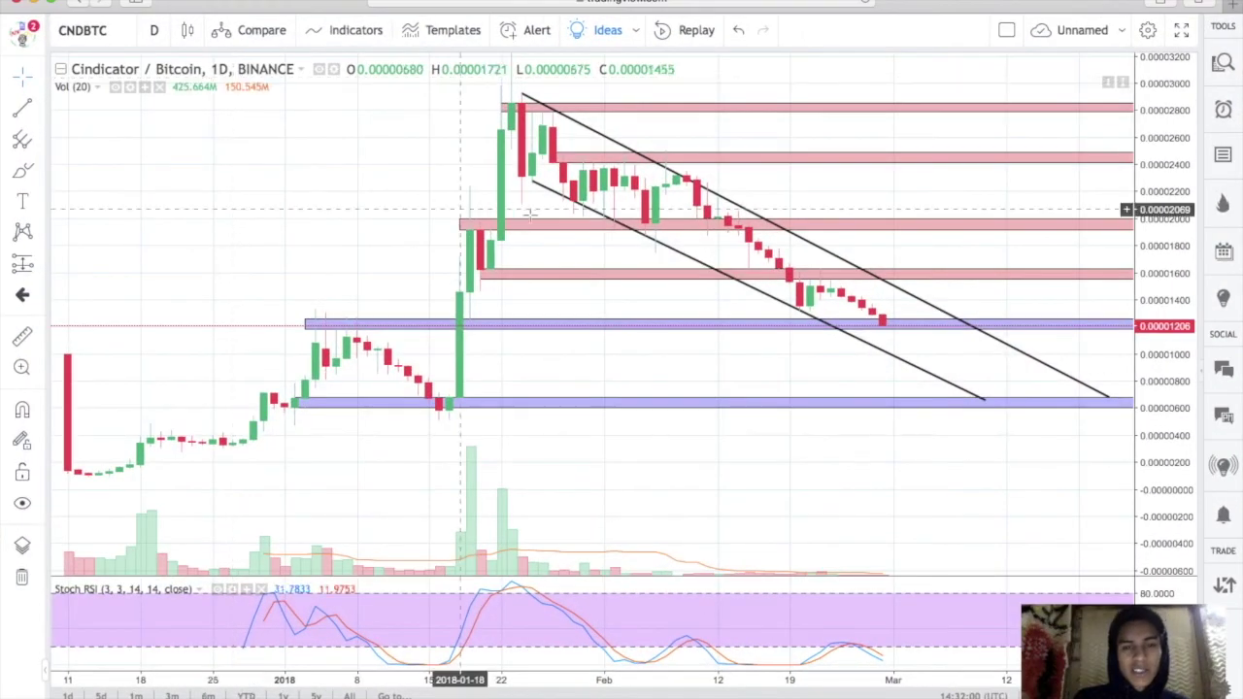
Raise the upper purple support zone slightly, to about 0.00001228, on the CNDBTC daily chart
{"action": "left_click_drag", "start_coordinate": [395, 204], "coordinate": [394, 258]}
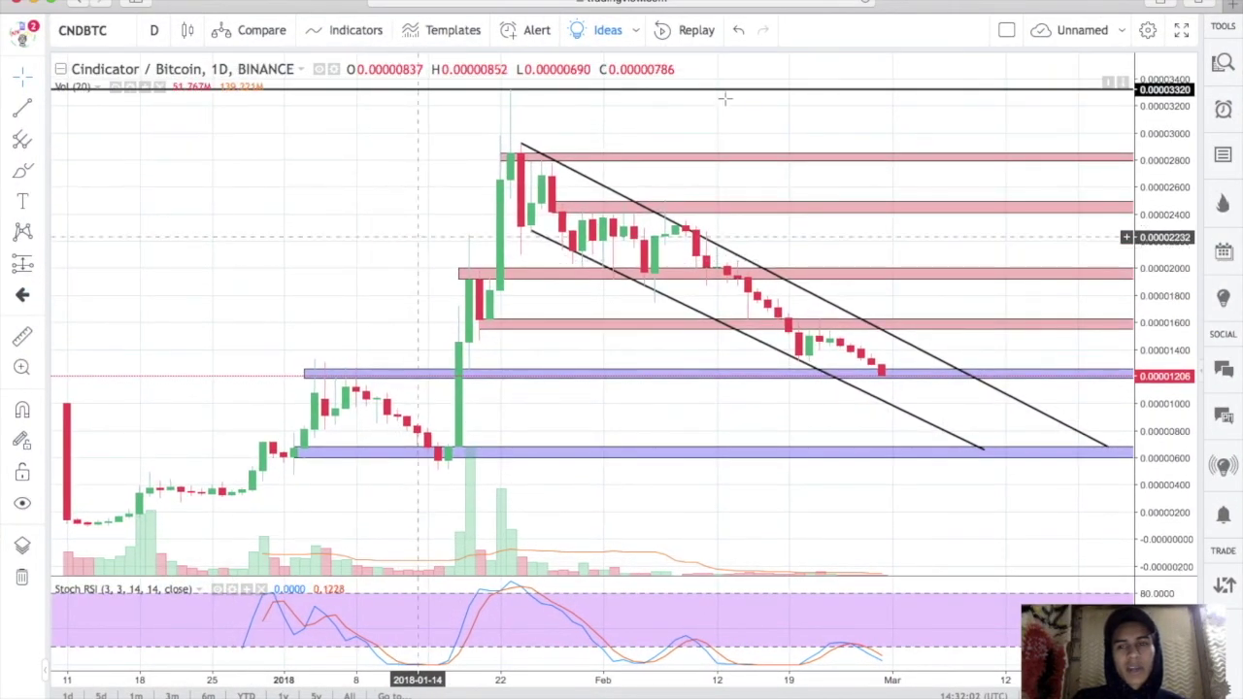
{"action": "left_click_drag", "start_coordinate": [392, 308], "coordinate": [369, 247]}
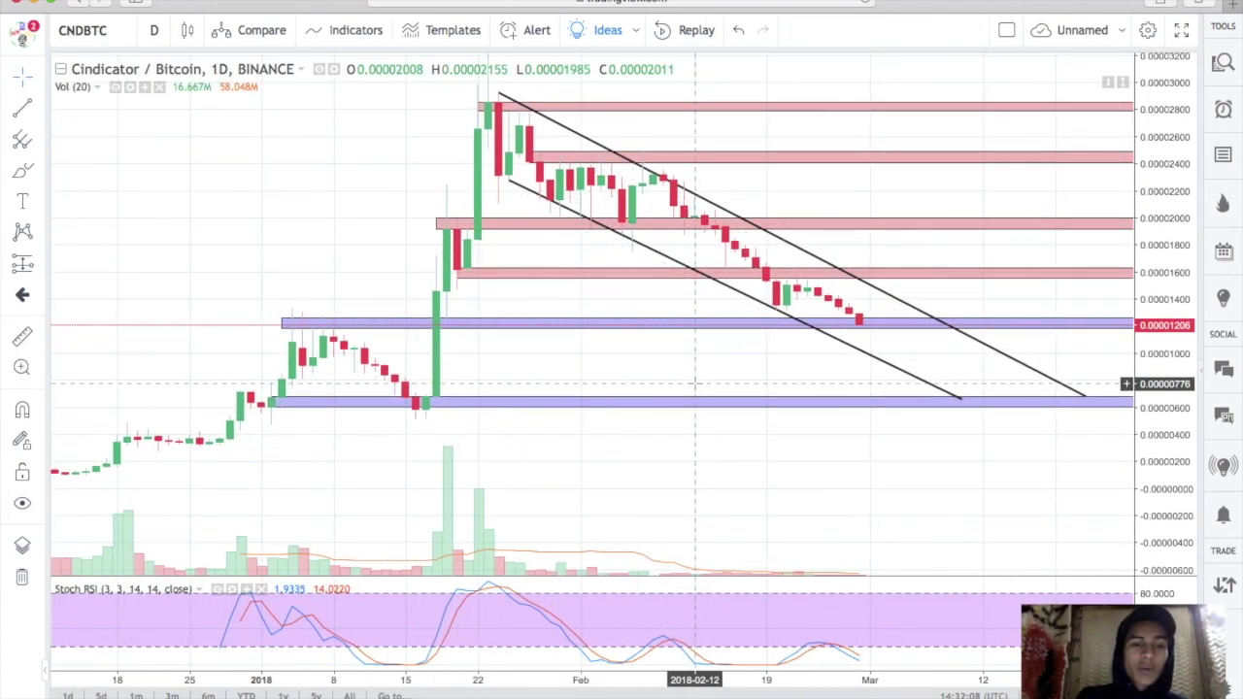
{"action": "left_click", "coordinate": [777, 311]}
{"action": "left_click", "coordinate": [852, 367]}
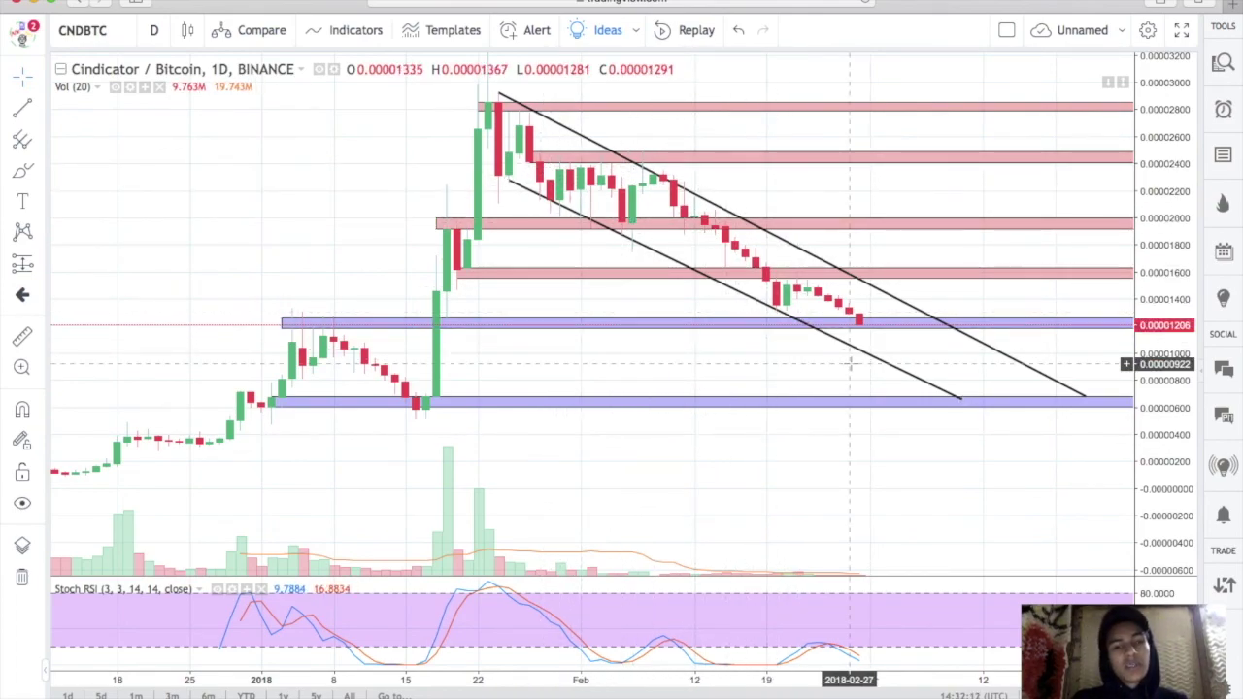
{"action": "left_click", "coordinate": [583, 330]}
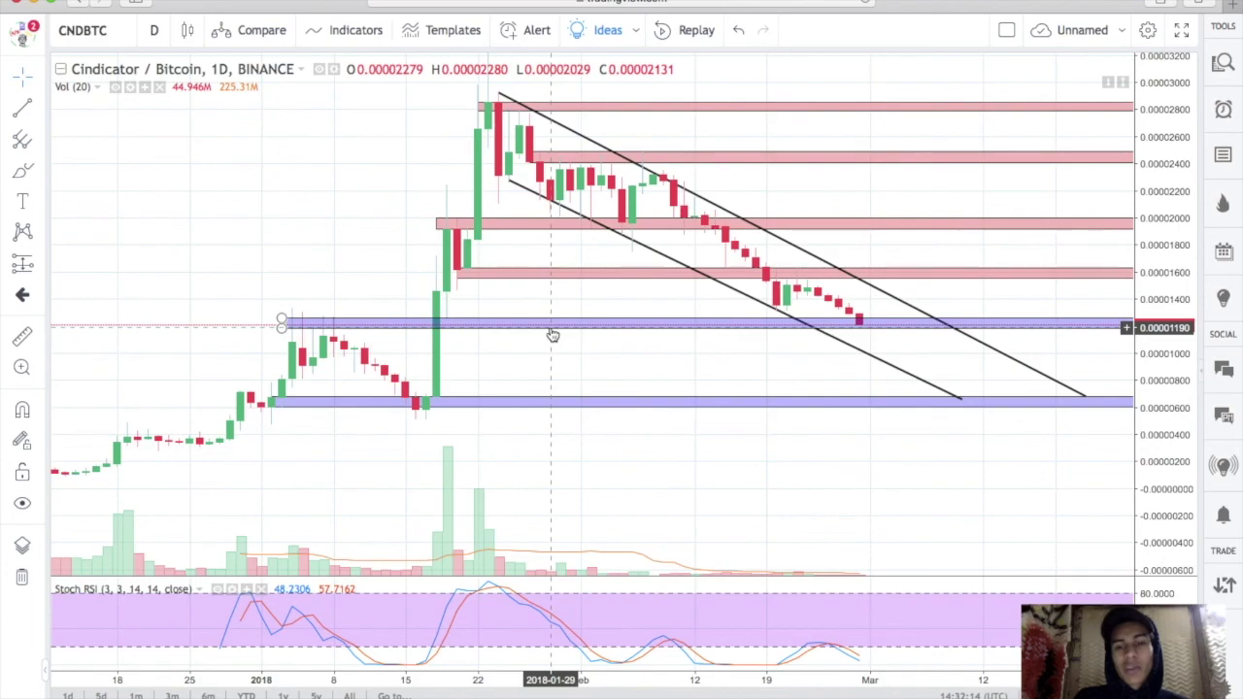
{"action": "left_click_drag", "start_coordinate": [570, 339], "coordinate": [563, 329]}
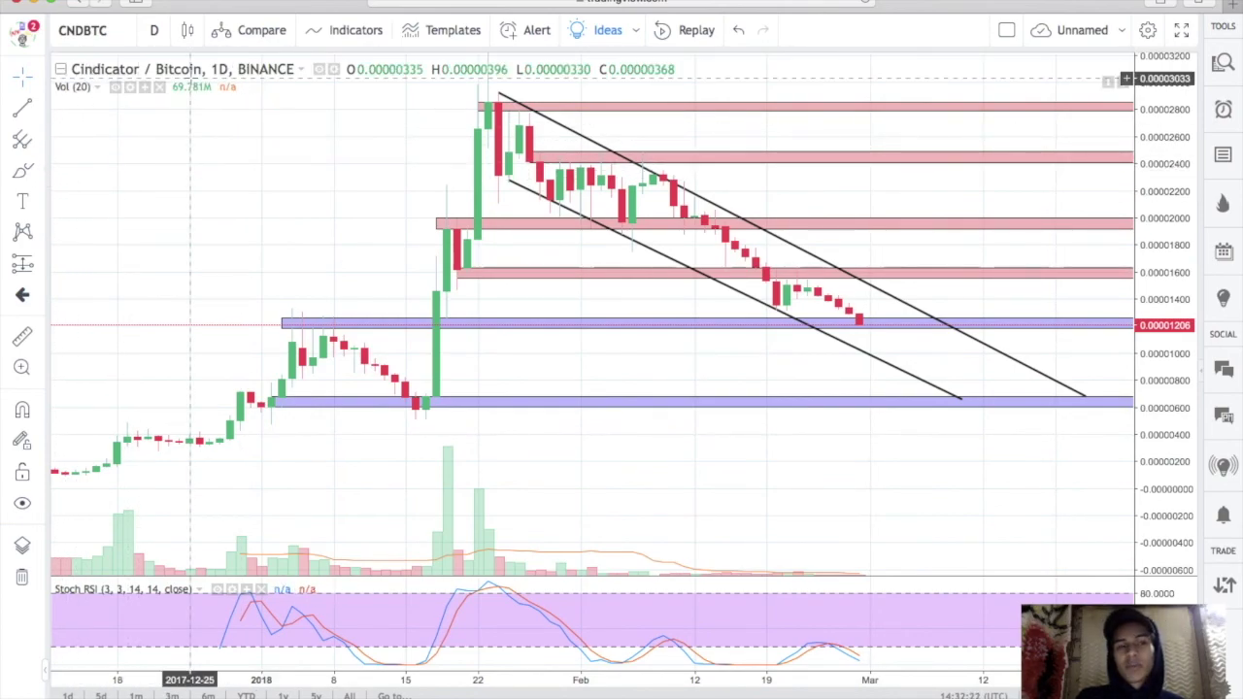
{"action": "left_click", "coordinate": [22, 170]}
Draw a yellow freehand path from the last candle down to the lower purple zone and back up
{"action": "left_click", "coordinate": [121, 116]}
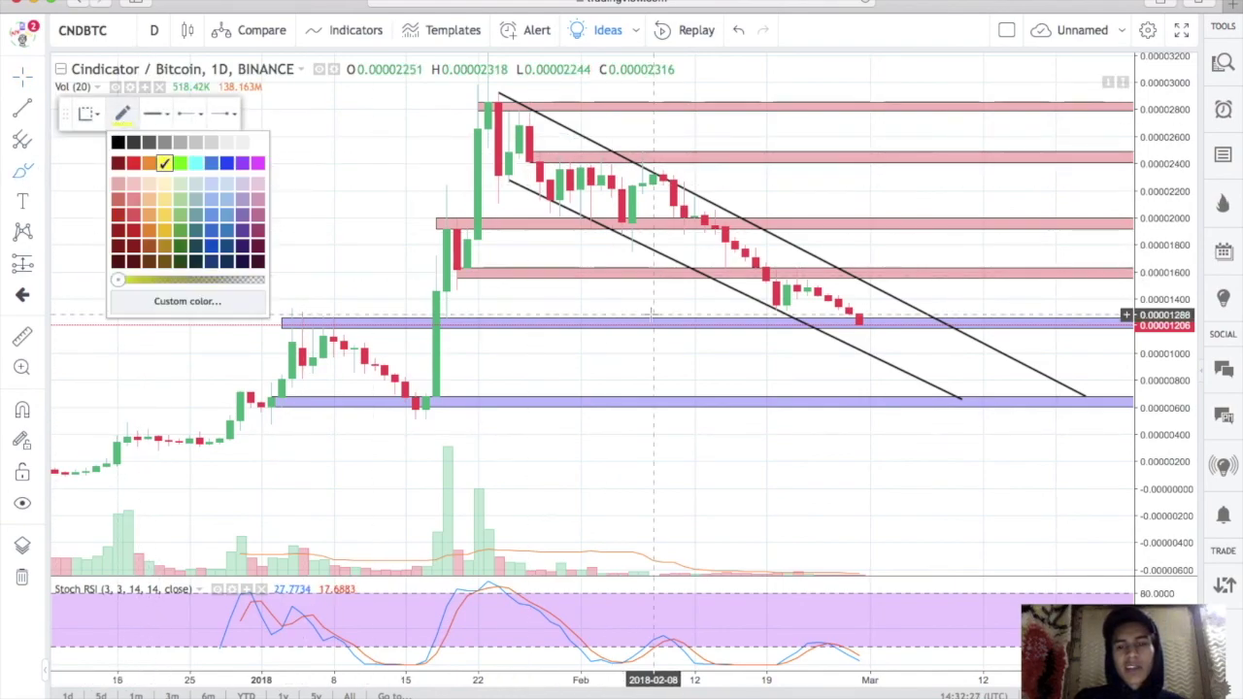
{"action": "left_click", "coordinate": [869, 327]}
{"action": "mouse_move", "coordinate": [868, 324]}
{"action": "left_mouse_down"}
{"action": "mouse_move", "coordinate": [874, 360]}
{"action": "mouse_move", "coordinate": [882, 340]}
{"action": "mouse_move", "coordinate": [900, 377]}
{"action": "mouse_move", "coordinate": [969, 403]}
{"action": "left_mouse_up"}
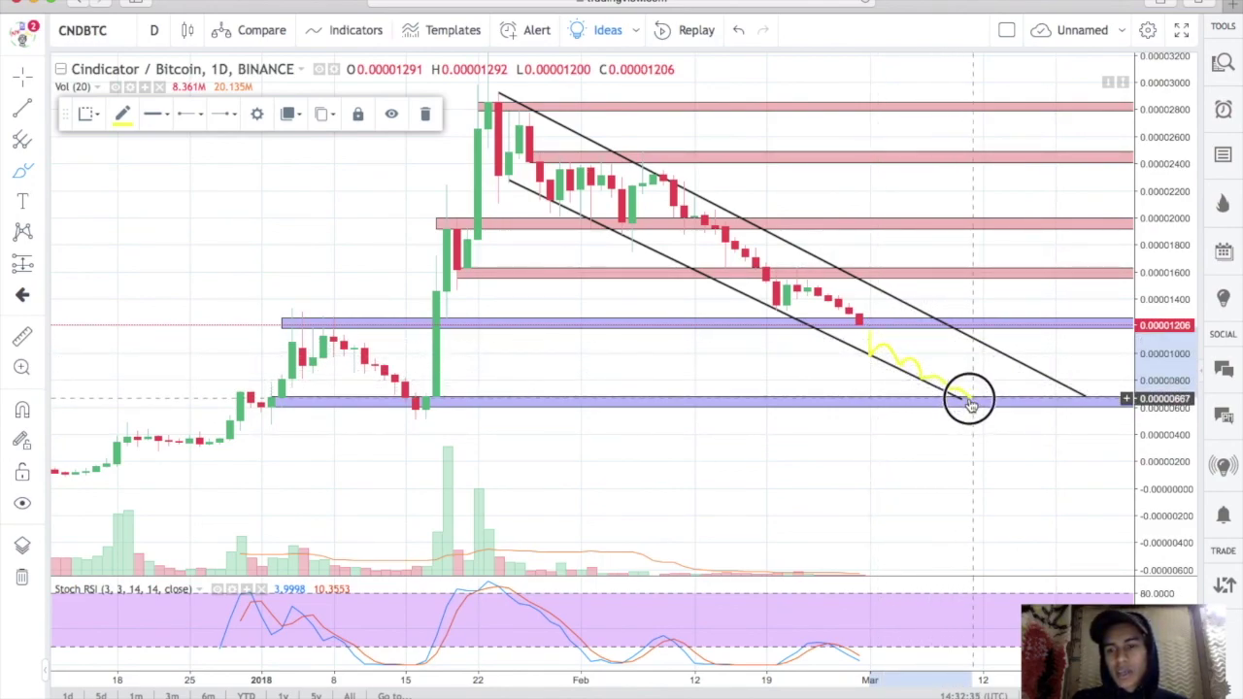
{"action": "mouse_move", "coordinate": [969, 403]}
{"action": "left_mouse_down"}
{"action": "mouse_move", "coordinate": [1035, 405]}
{"action": "mouse_move", "coordinate": [1066, 325]}
{"action": "mouse_move", "coordinate": [1054, 316]}
{"action": "mouse_move", "coordinate": [1085, 327]}
{"action": "left_mouse_up"}
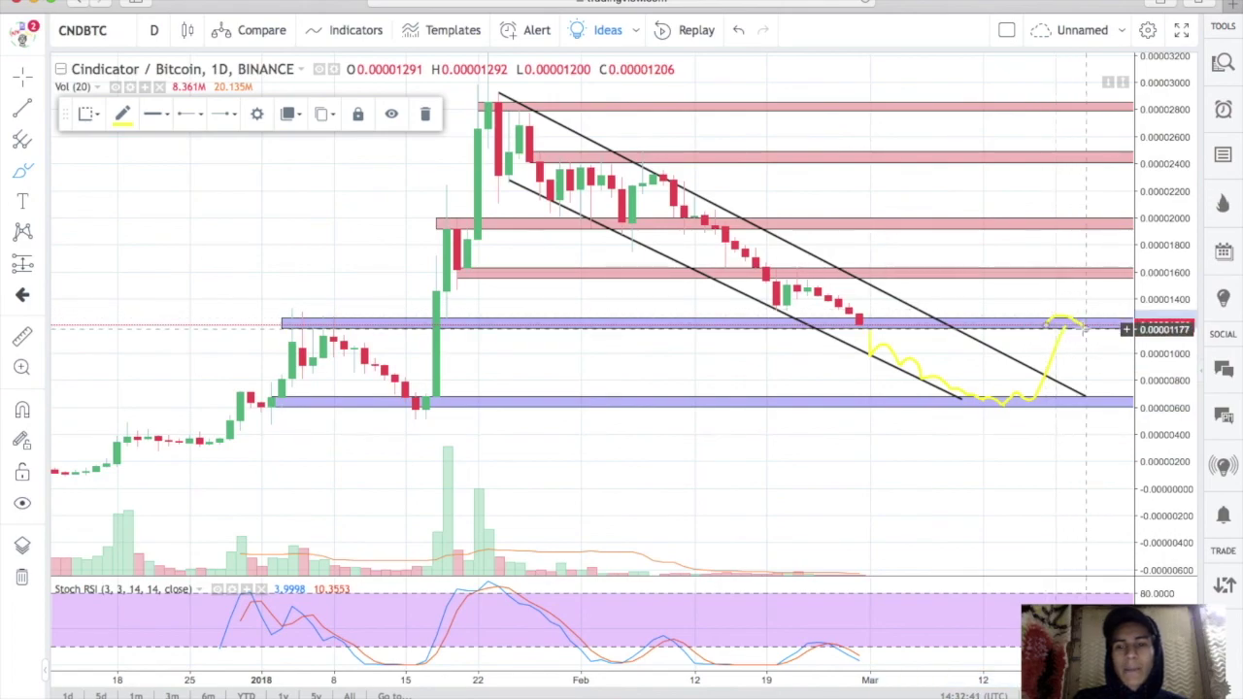
{"action": "left_click", "coordinate": [162, 147]}
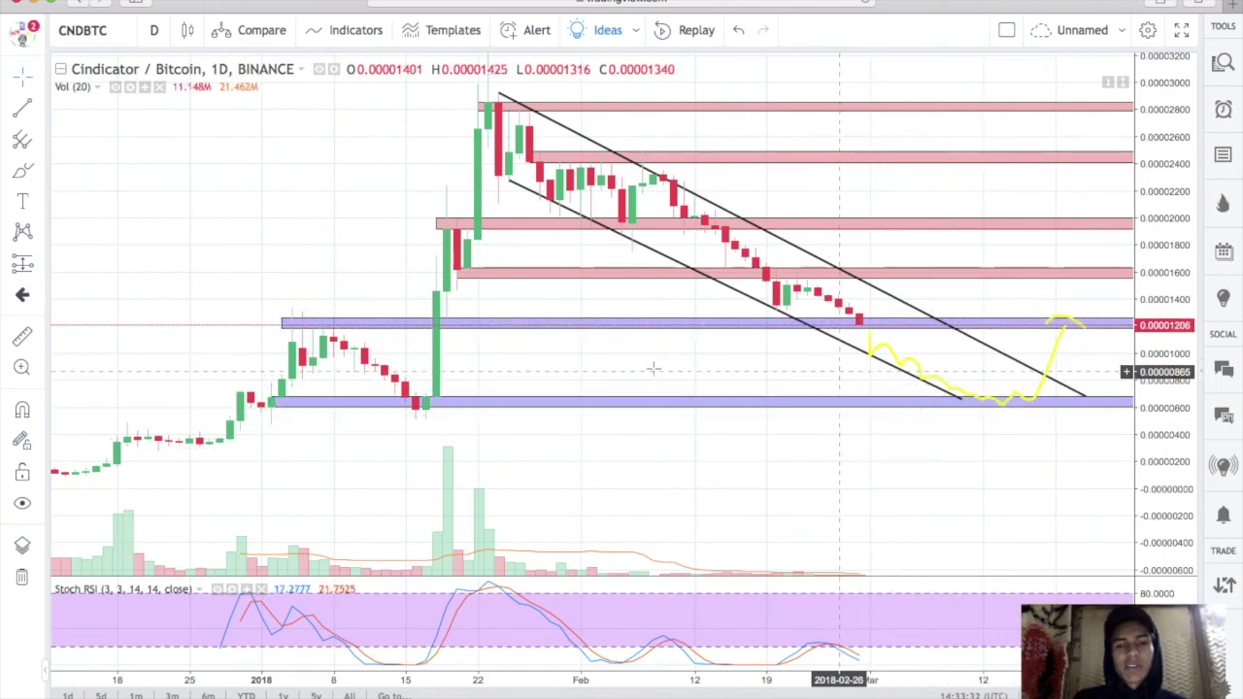
{"action": "left_click_drag", "start_coordinate": [939, 194], "coordinate": [993, 181]}
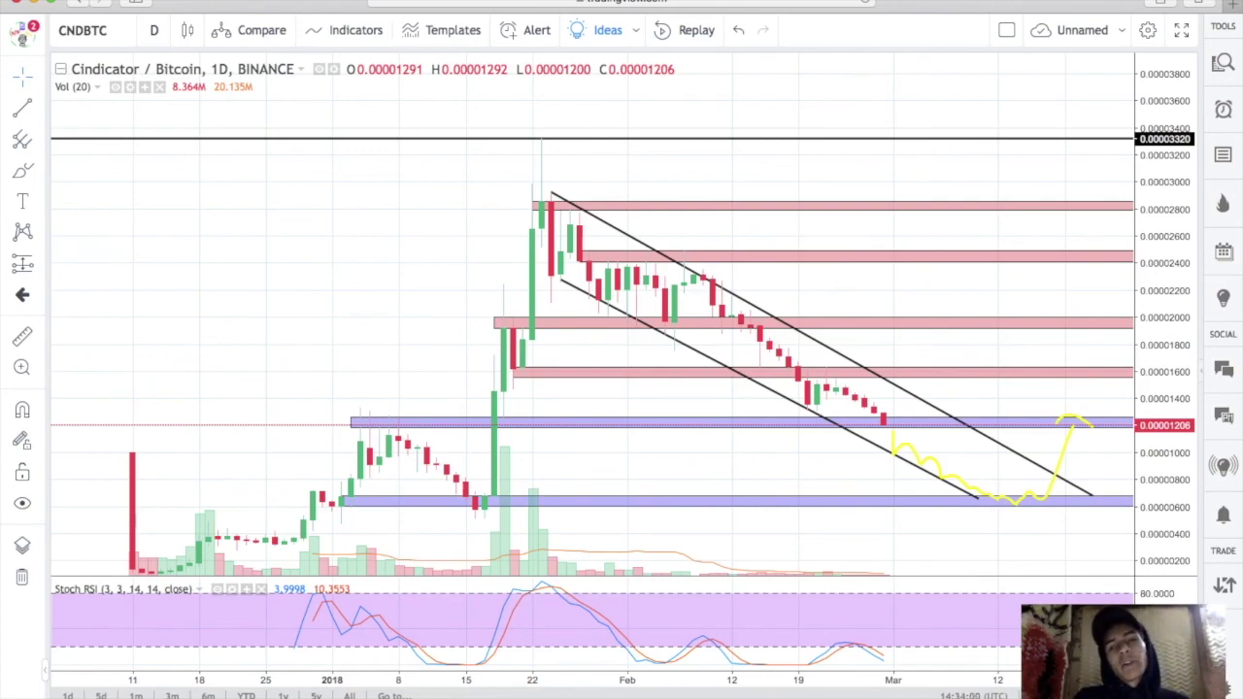
Frame the CNDBTC chart to show earlier candles alongside the channel, zones and yellow projection
{"action": "left_click", "coordinate": [767, 1]}
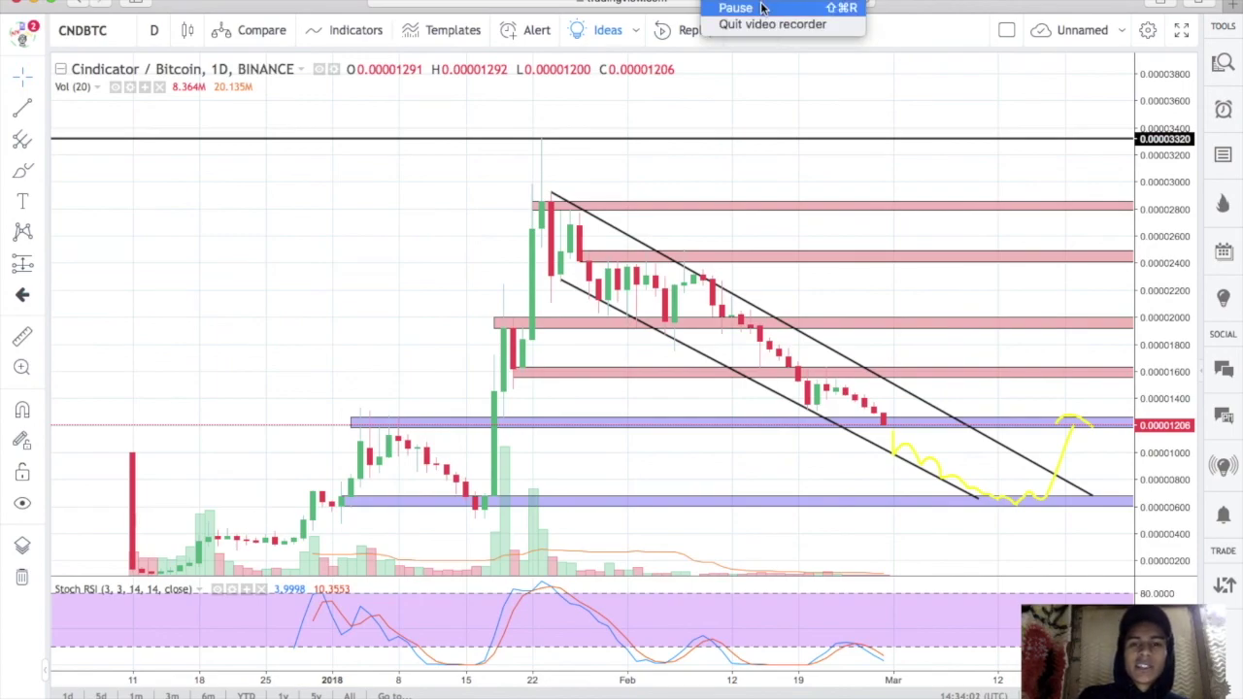